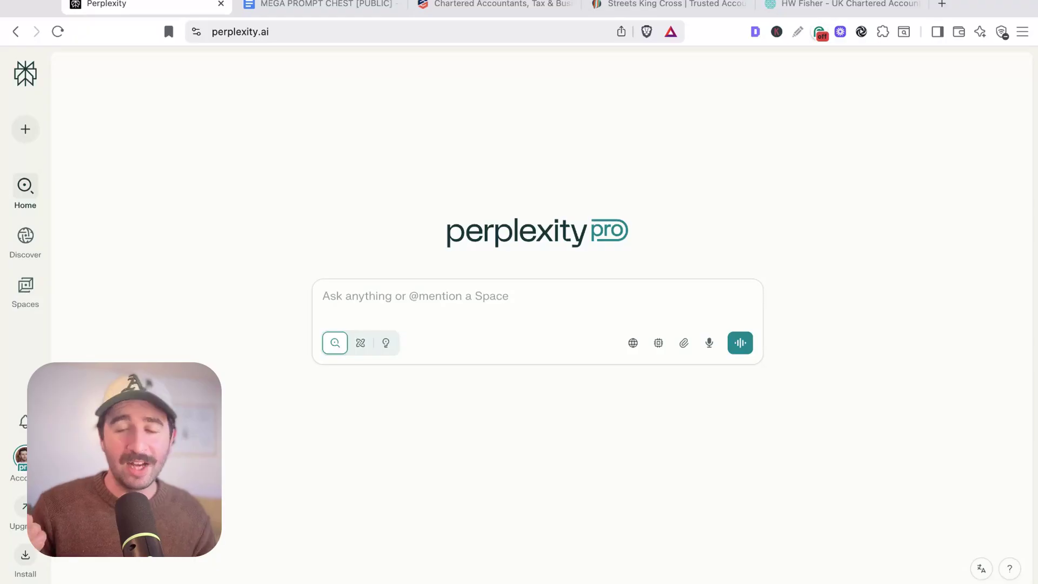
# Locate the Competitor Analysis prompt through the MEGA PROMPT CHEST document's section outline.
pyautogui.hotkey('ctrl', 'Tab')
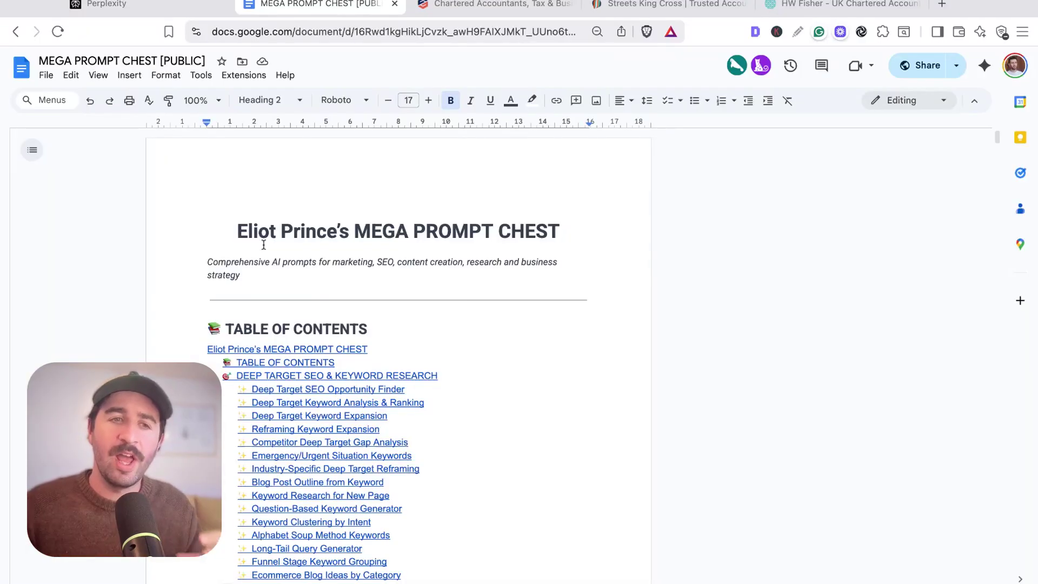
pyautogui.click(29, 152)
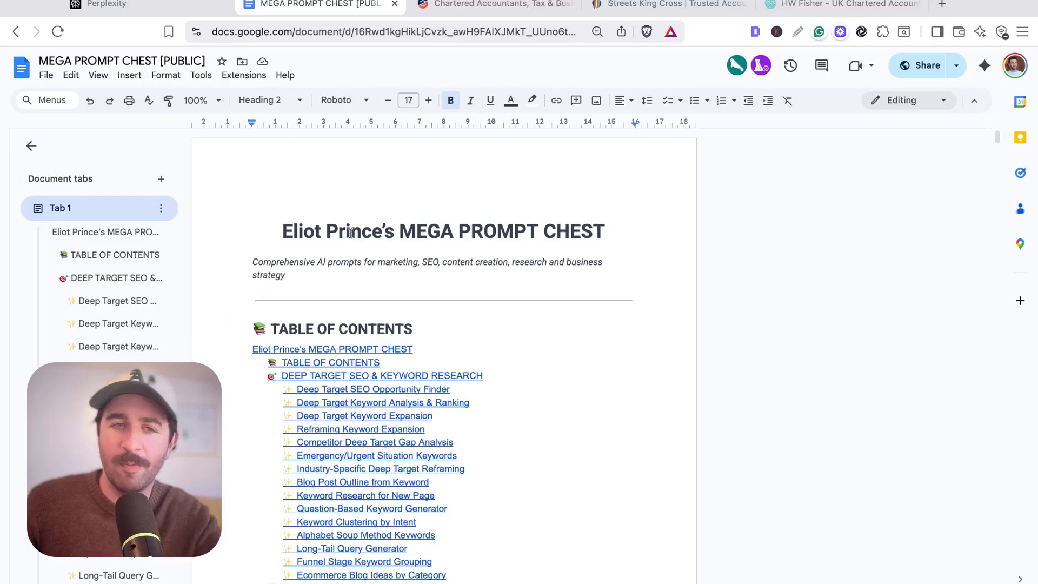
pyautogui.moveTo(416, 231); pyautogui.dragTo(561, 230)
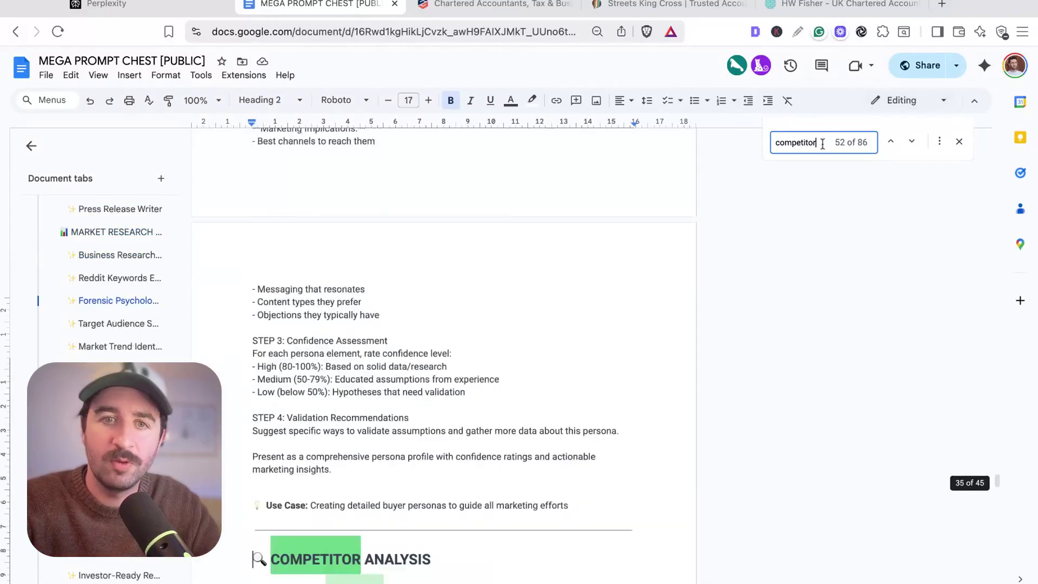
pyautogui.scroll(-6, 749, 285)
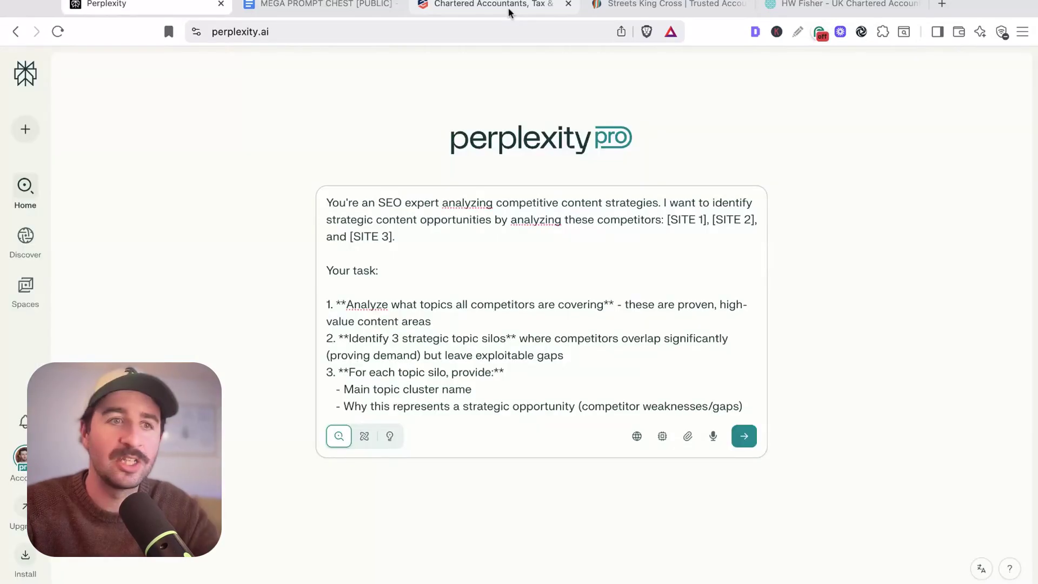
# Replace the [SITE 1]–[SITE 3] placeholders with the Grunberg, Perrys and HW Fisher website URLs.
pyautogui.click(505, 4)
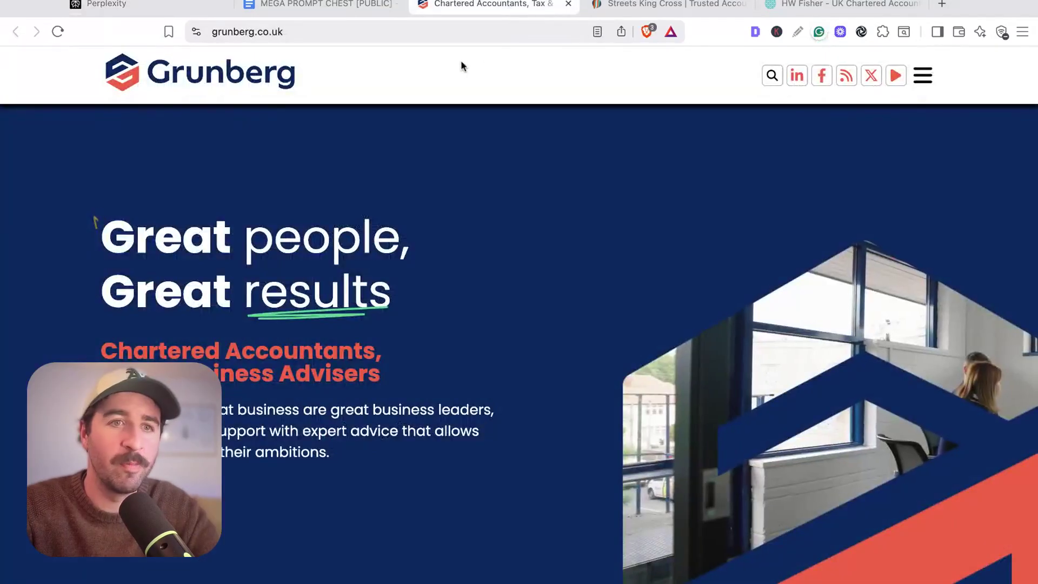
pyautogui.click(126, 6)
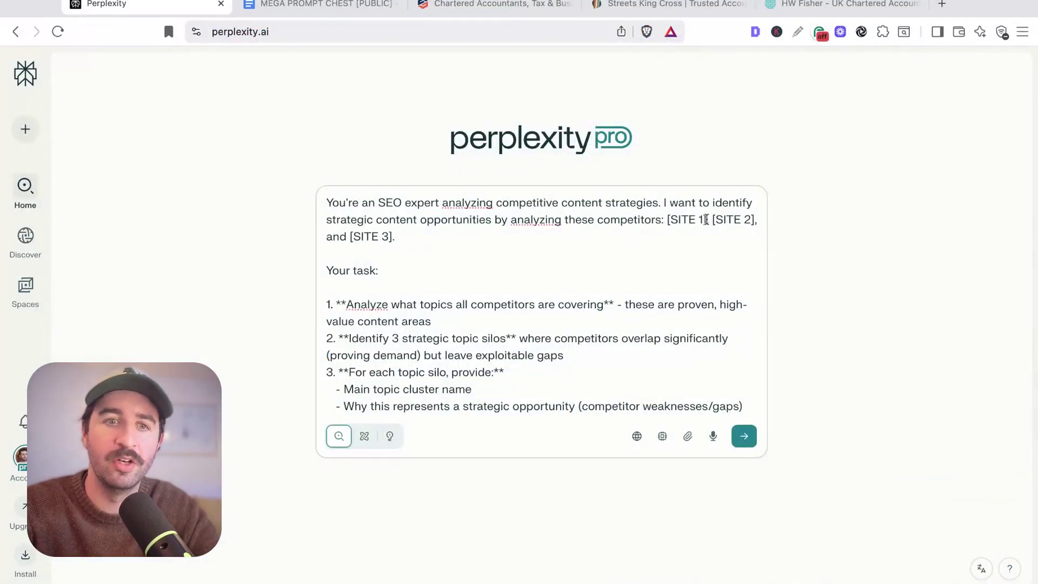
pyautogui.click(706, 220)
pyautogui.hotkey('shift', 'alt', 'Left')
pyautogui.hotkey('shift', 'alt', 'Left')
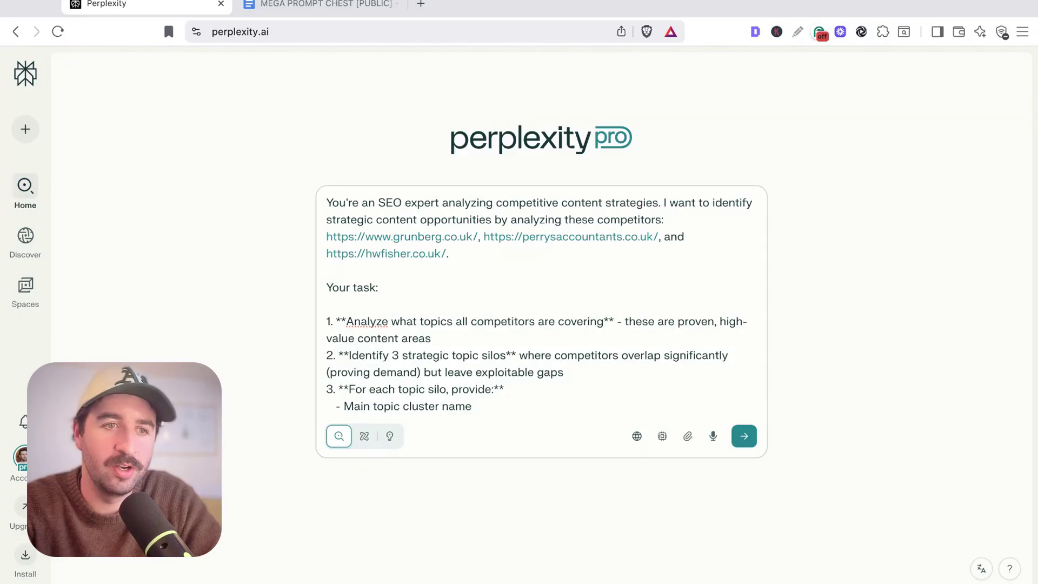
pyautogui.scroll(-4, 609, 250)
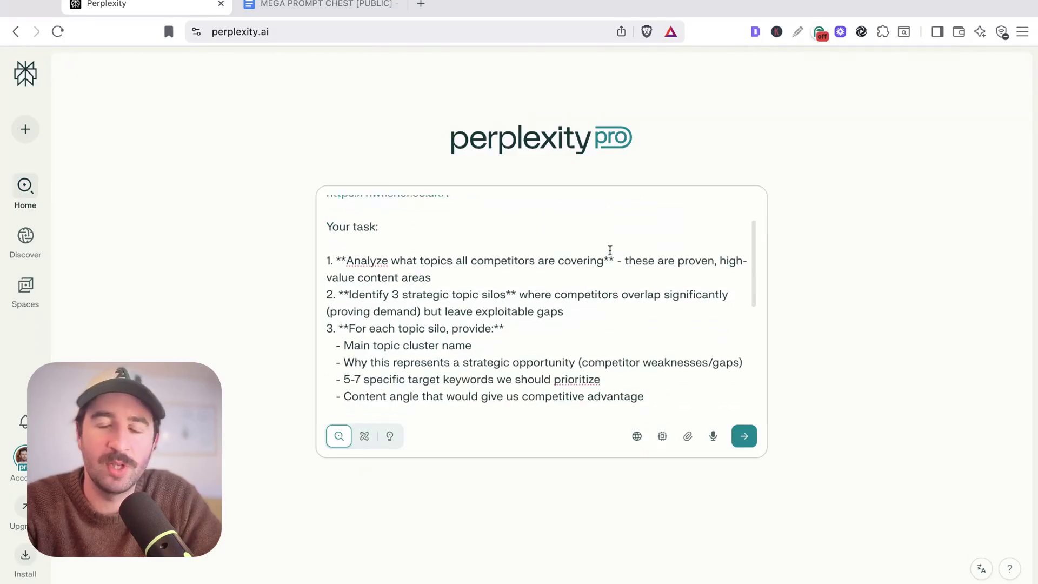
pyautogui.scroll(-1, 609, 250)
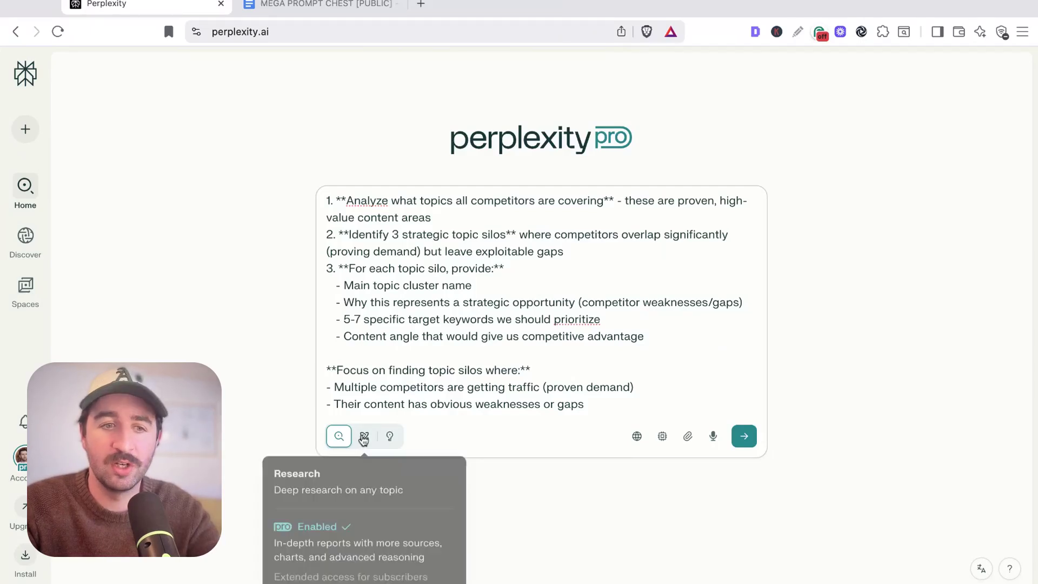
# Submit the competitor gap prompt as a Research-mode query.
pyautogui.click(364, 436)
pyautogui.click(744, 436)
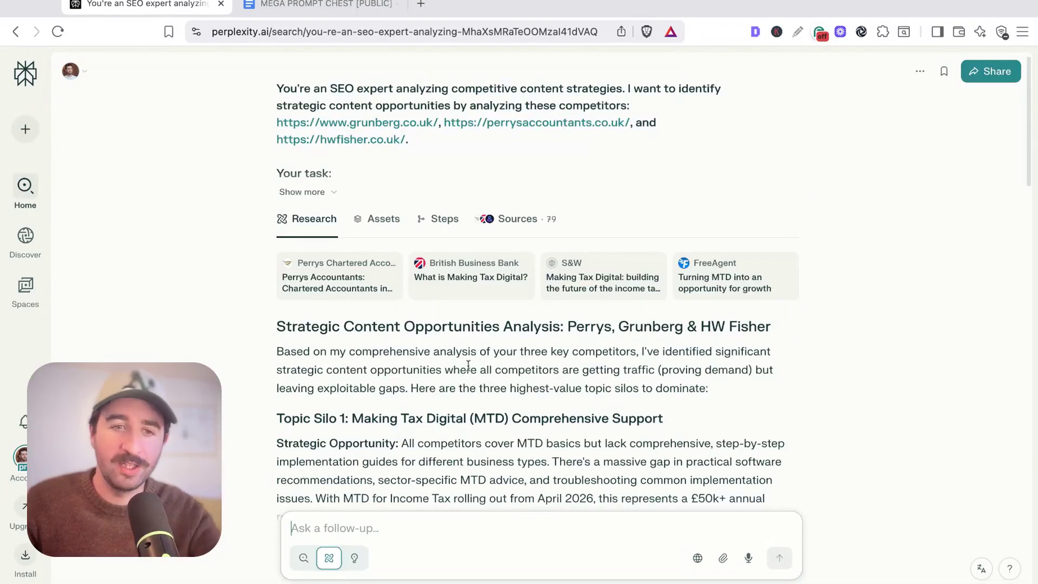
# Review the first topic silo, its Perrys and Grunberg weaknesses, and its target keywords.
pyautogui.scroll(-3, 468, 365)
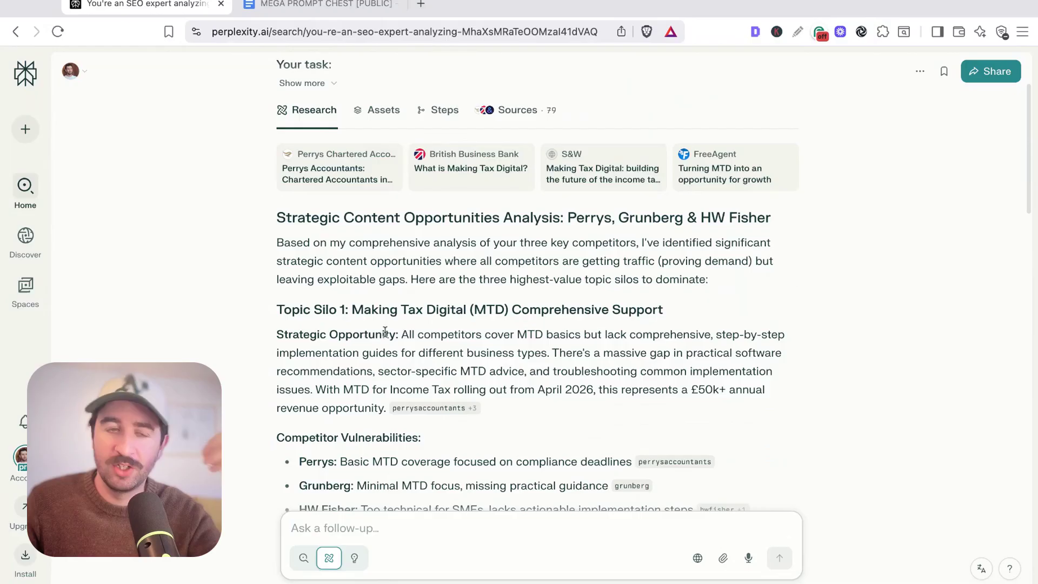
pyautogui.scroll(-3, 328, 346)
pyautogui.moveTo(296, 196); pyautogui.dragTo(389, 196)
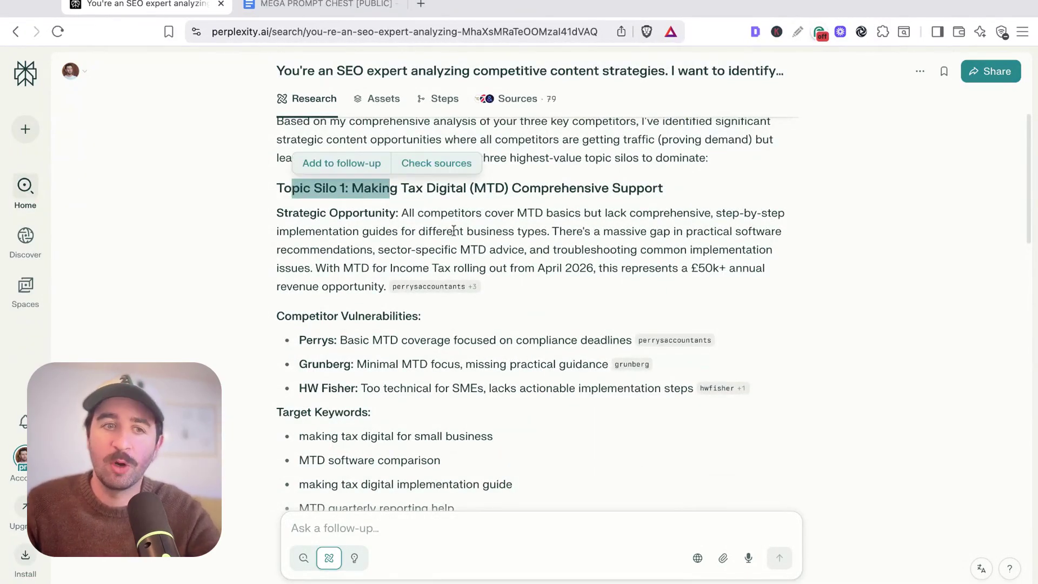
pyautogui.scroll(-3, 464, 283)
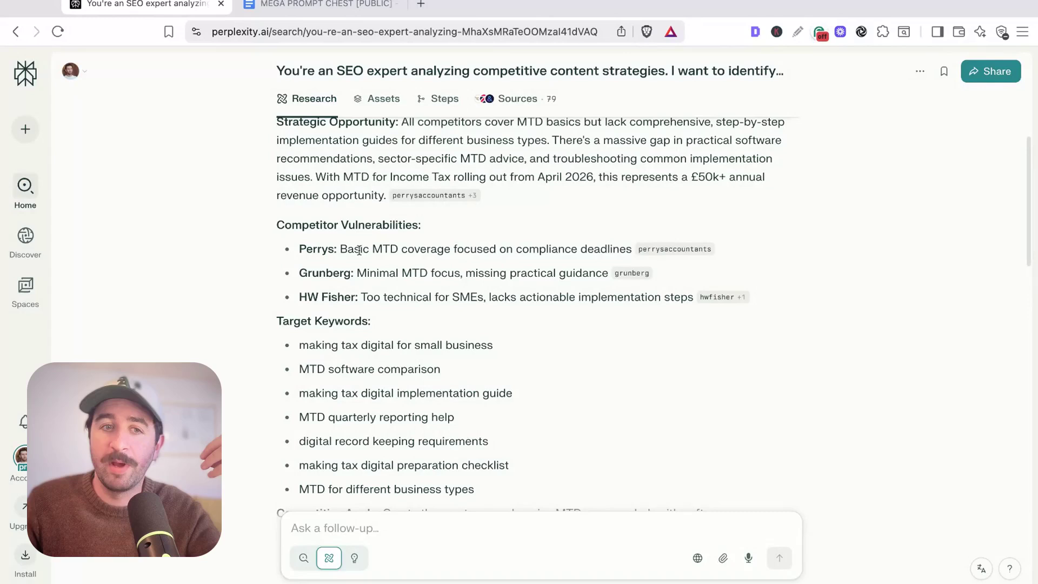
pyautogui.moveTo(359, 250); pyautogui.dragTo(608, 274)
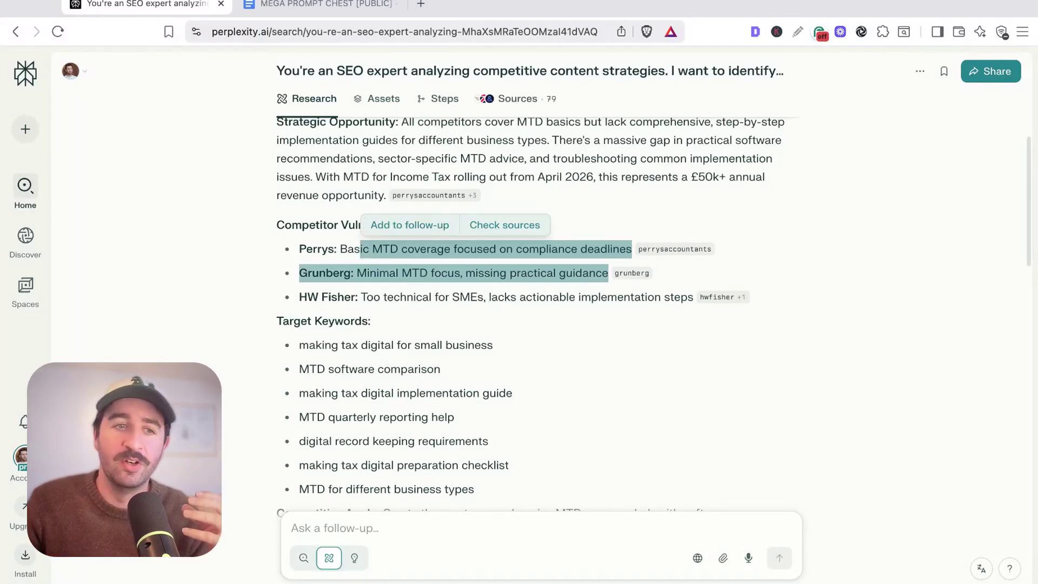
pyautogui.moveTo(300, 334); pyautogui.dragTo(387, 393)
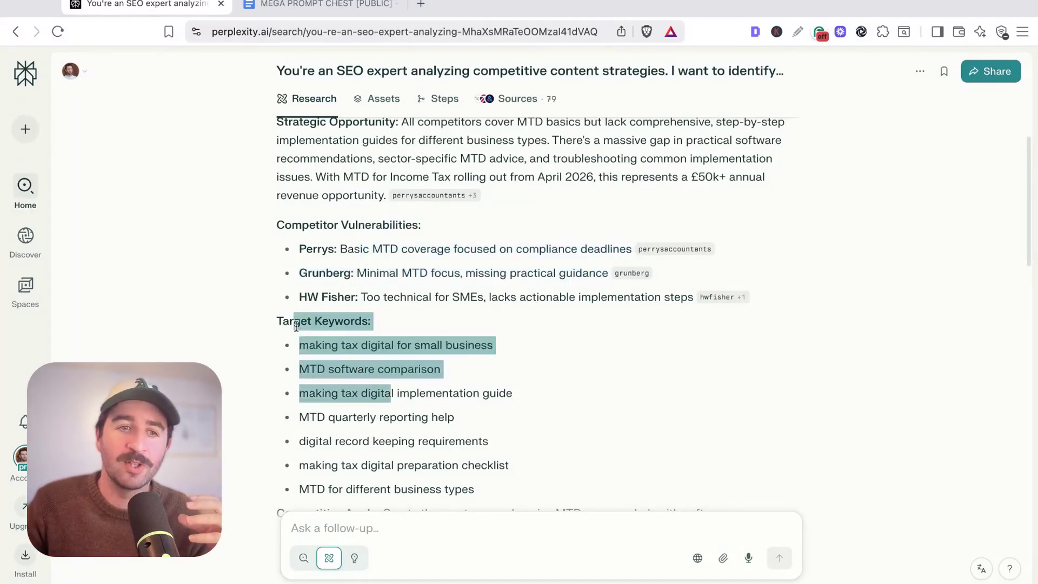
pyautogui.click(386, 393)
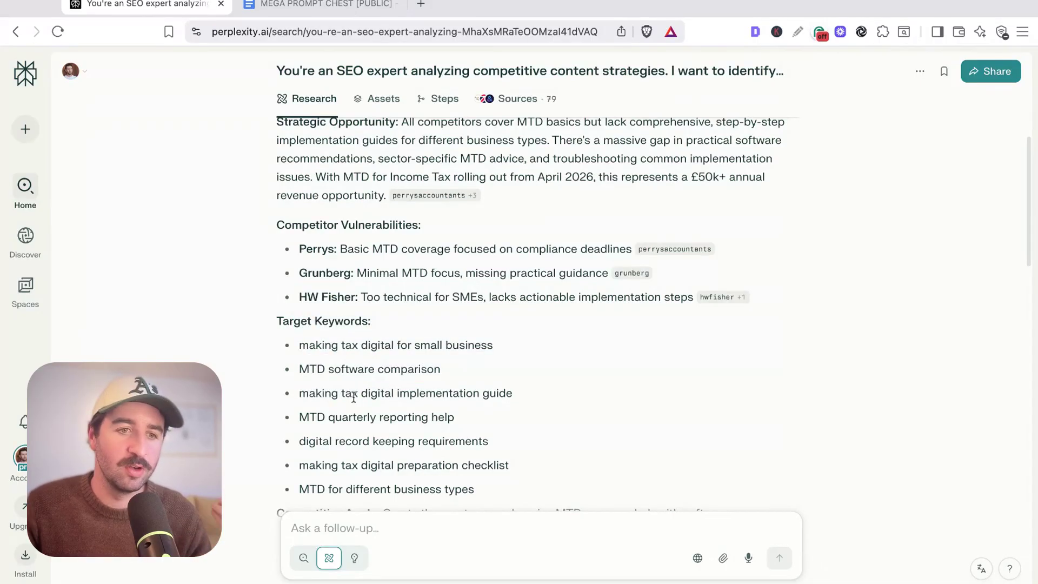
# Scan the remaining silos and select the keyword 'making tax digital for small business'.
pyautogui.scroll(-2, 353, 397)
pyautogui.scroll(5, 370, 273)
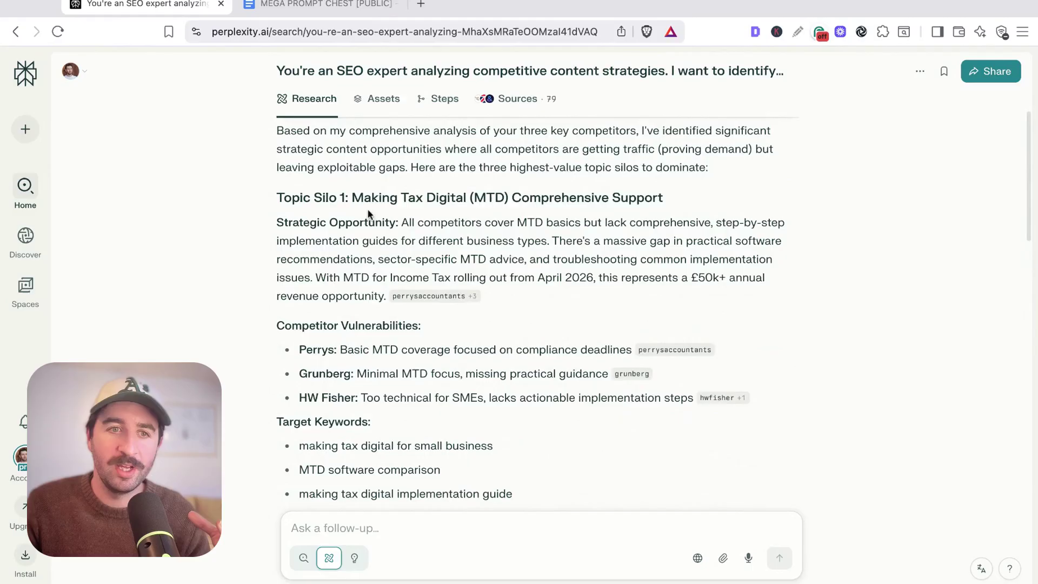
pyautogui.moveTo(664, 198); pyautogui.dragTo(482, 198)
pyautogui.scroll(-10, 380, 382)
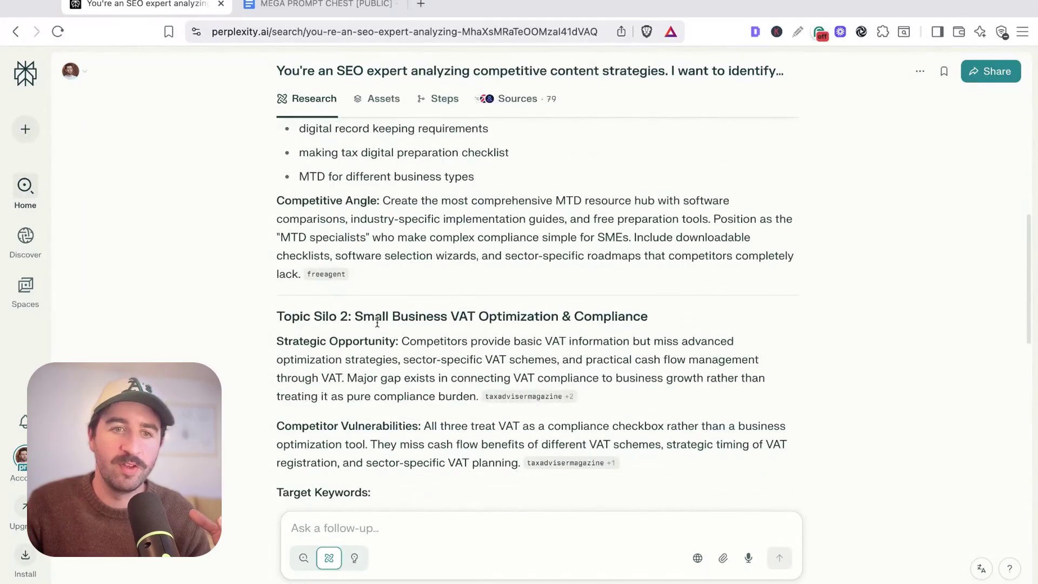
pyautogui.moveTo(377, 322); pyautogui.dragTo(560, 321)
pyautogui.scroll(-12, 378, 270)
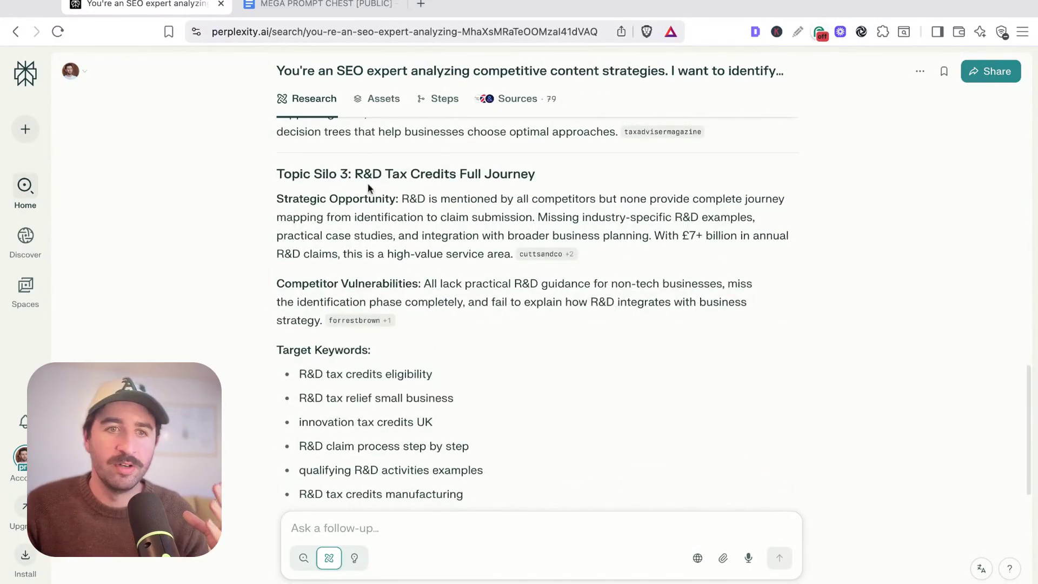
pyautogui.moveTo(355, 174); pyautogui.dragTo(535, 174)
pyautogui.scroll(12, 379, 344)
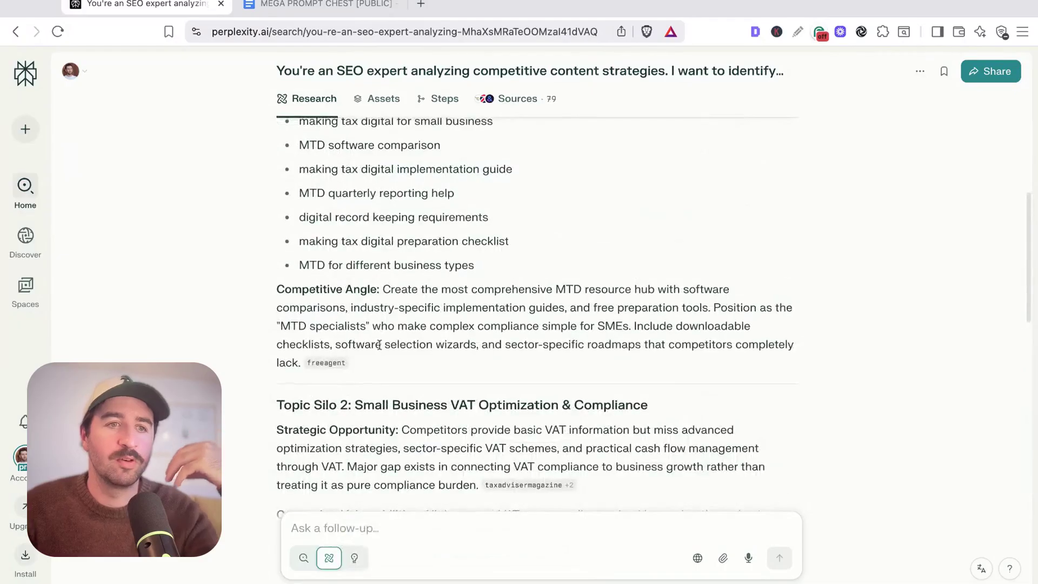
pyautogui.scroll(6, 379, 345)
pyautogui.scroll(-3, 375, 338)
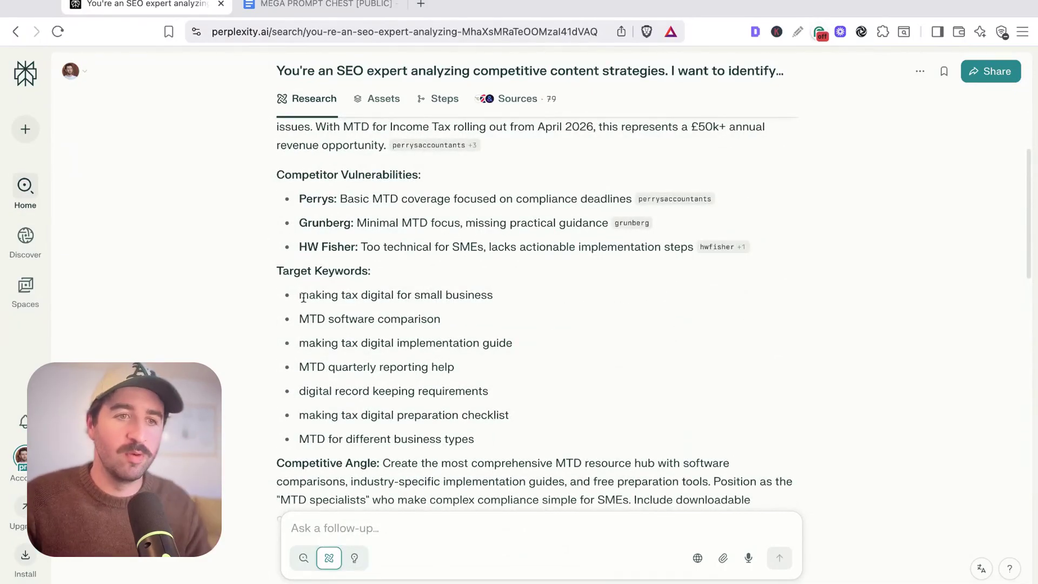
pyautogui.moveTo(302, 296); pyautogui.dragTo(493, 294)
pyautogui.hotkey('ctrl', 'c')
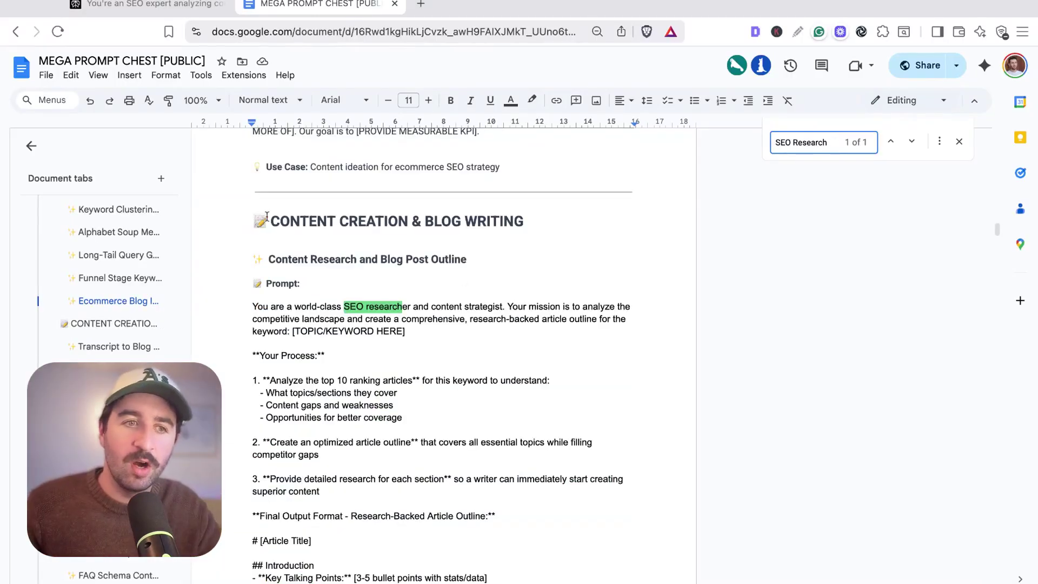
# Select the Content Research and Blog Post Outline prompt text, heading included.
pyautogui.moveTo(277, 263); pyautogui.dragTo(358, 266)
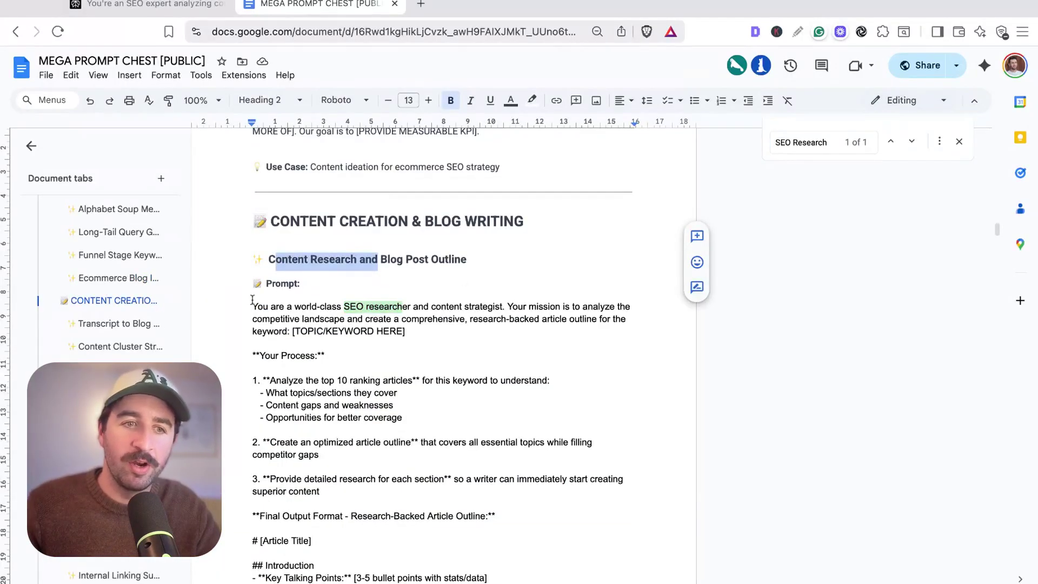
pyautogui.moveTo(252, 300); pyautogui.dragTo(483, 379)
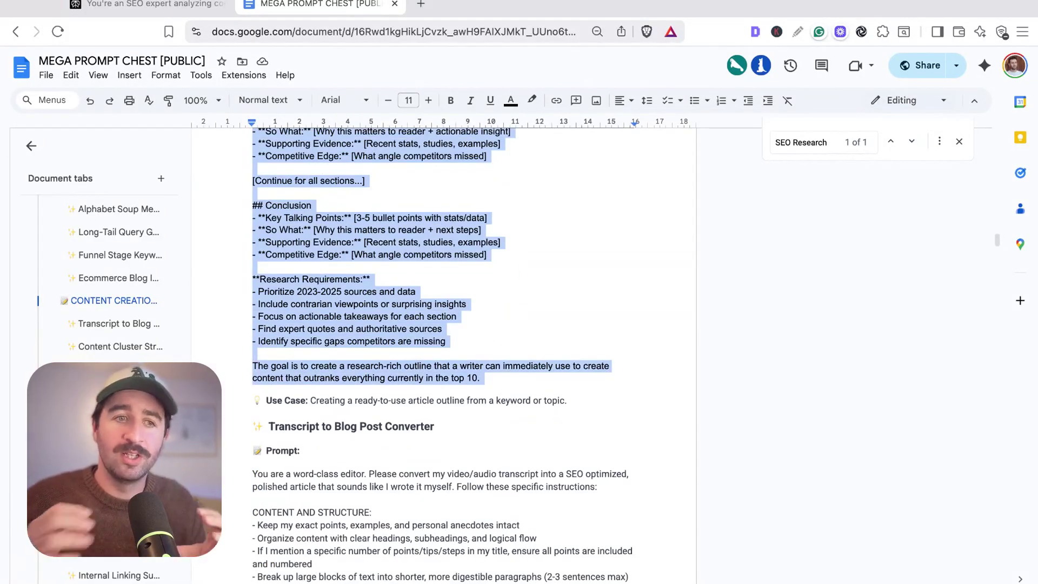
# Paste the blog outline prompt as a follow-up to the Perplexity research report.
pyautogui.hotkey('ctrl', 'shift', 'Tab')
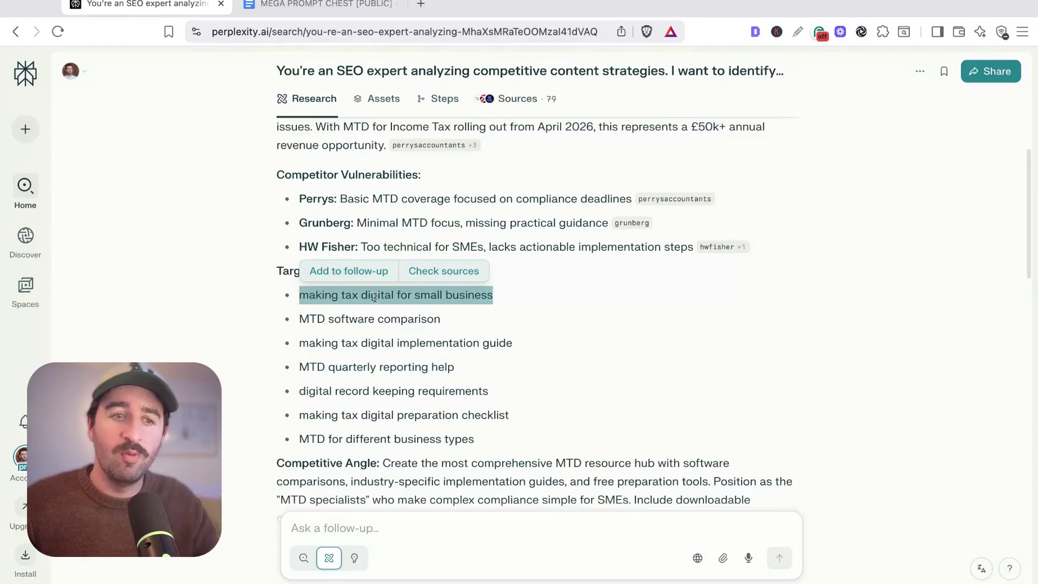
pyautogui.scroll(-10, 401, 534)
pyautogui.hotkey('ctrl', 'v')
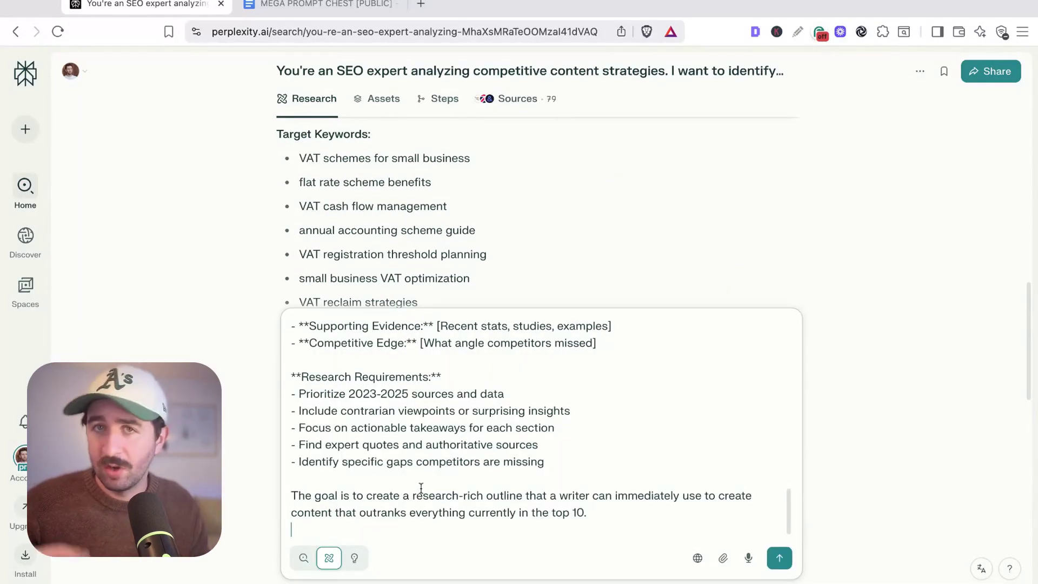
pyautogui.scroll(15, 542, 464)
pyautogui.scroll(1, 542, 464)
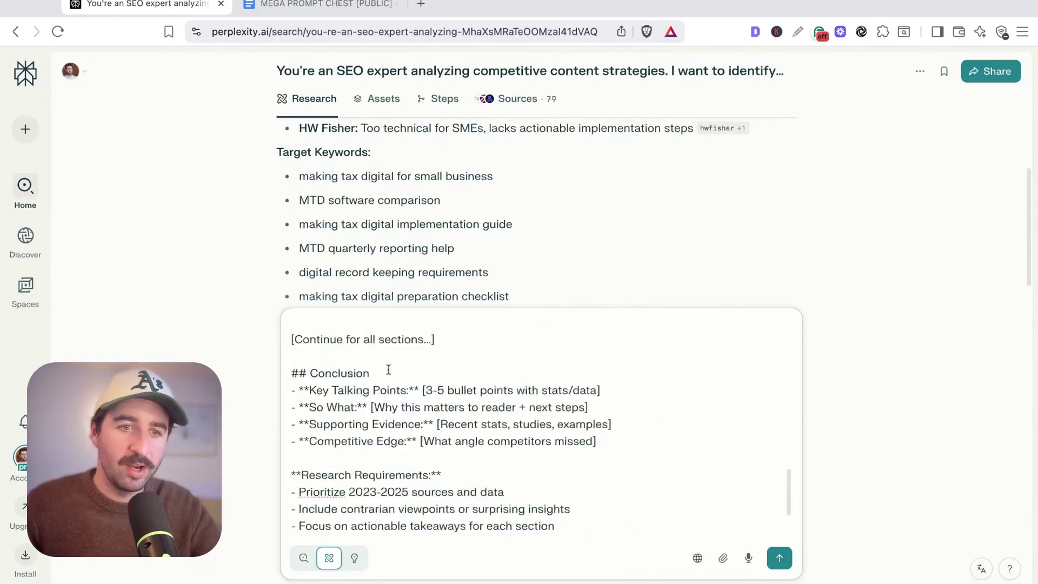
# Insert 'making tax digital for small business' as the topic and select the So What line.
pyautogui.hotkey('ctrl', 'v')
pyautogui.hotkey('shift', 'alt', 'Left')
pyautogui.hotkey('shift', 'alt', 'Left')
pyautogui.hotkey('shift', 'alt', 'Left')
pyautogui.hotkey('shift', 'alt', 'Left')
pyautogui.hotkey('shift', 'alt', 'Left')
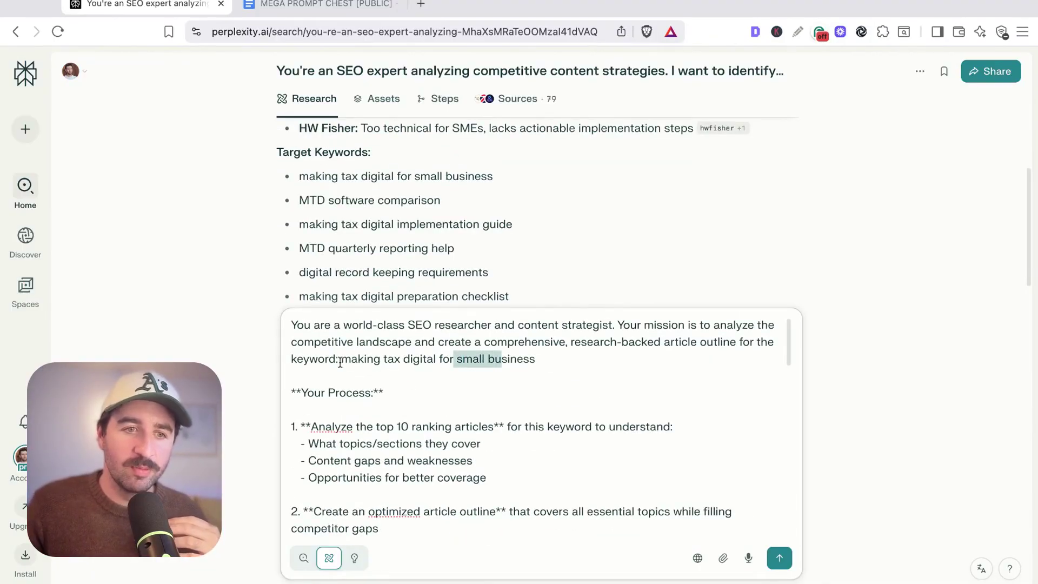
pyautogui.click(383, 364)
pyautogui.scroll(-4, 355, 359)
pyautogui.scroll(5, 354, 359)
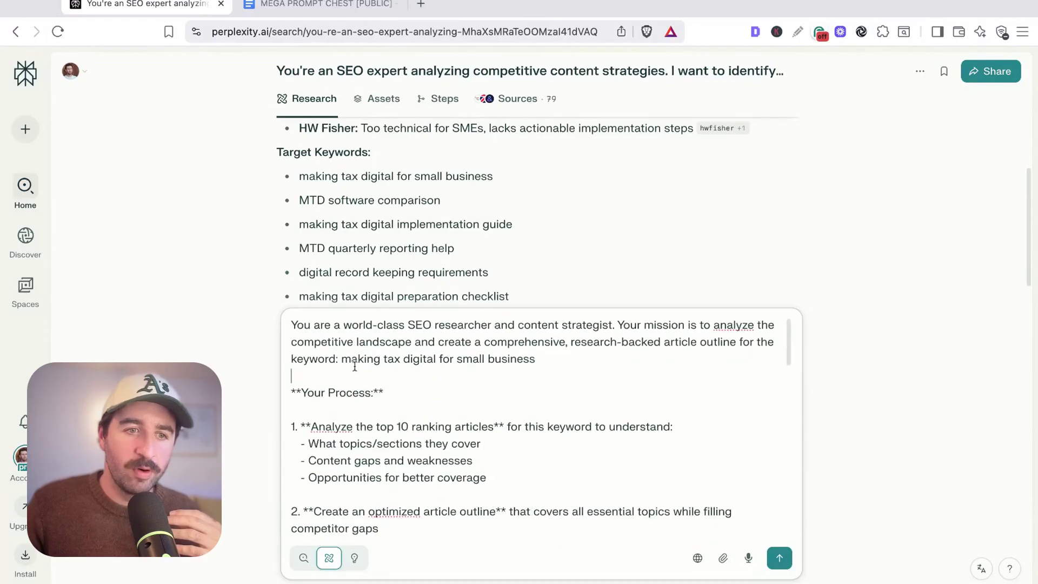
pyautogui.scroll(-5, 354, 360)
pyautogui.scroll(-10, 343, 384)
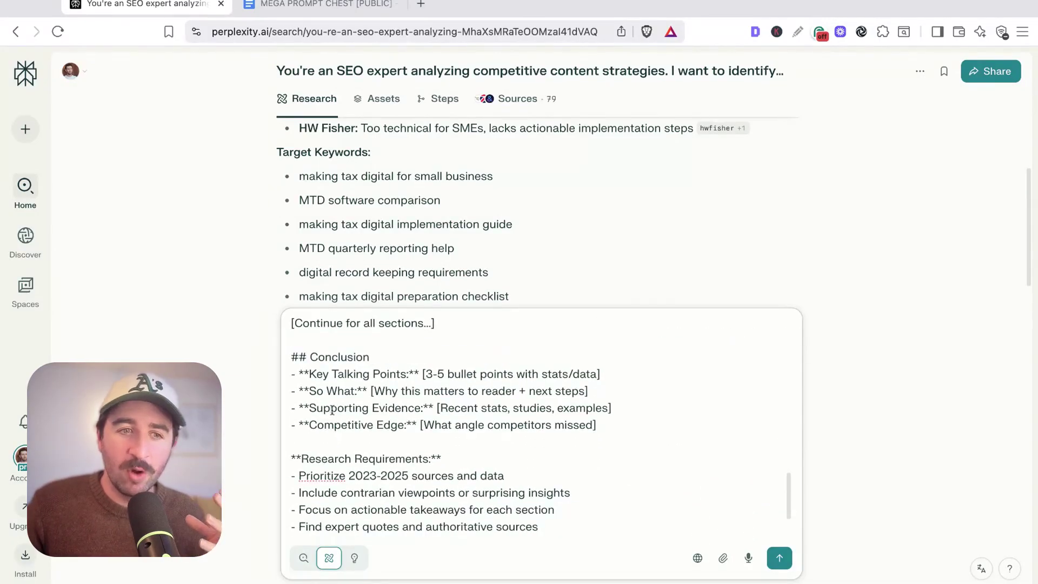
pyautogui.click(310, 393)
pyautogui.hotkey('shift', 'alt', 'Right')
pyautogui.hotkey('shift', 'alt', 'Right')
pyautogui.hotkey('shift', 'alt', 'Right')
pyautogui.hotkey('shift', 'alt', 'Right')
pyautogui.hotkey('shift', 'alt', 'Right')
pyautogui.hotkey('shift', 'alt', 'Right')
pyautogui.hotkey('shift', 'alt', 'Right')
pyautogui.hotkey('shift', 'alt', 'Right')
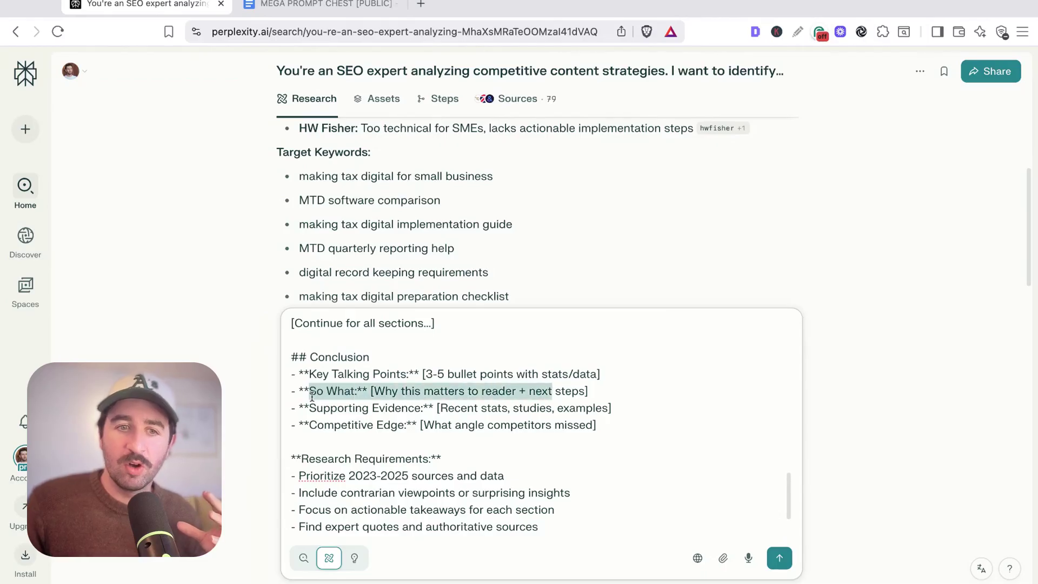
pyautogui.hotkey('shift', 'alt', 'Right')
pyautogui.hotkey('shift', 'alt', 'Right')
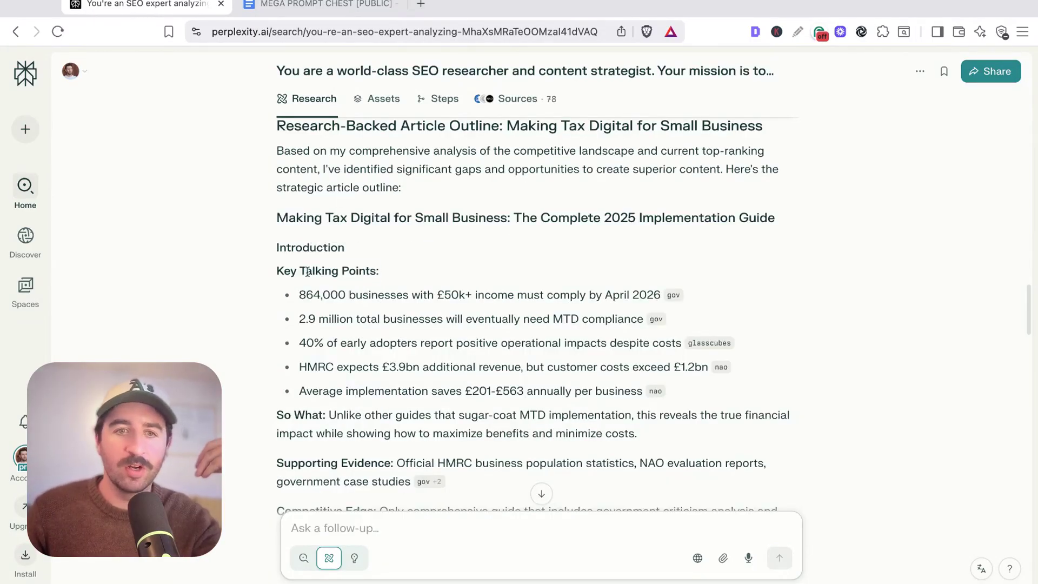
# Review the introduction's key talking points and the five implementation cost points.
pyautogui.moveTo(307, 271); pyautogui.dragTo(681, 342)
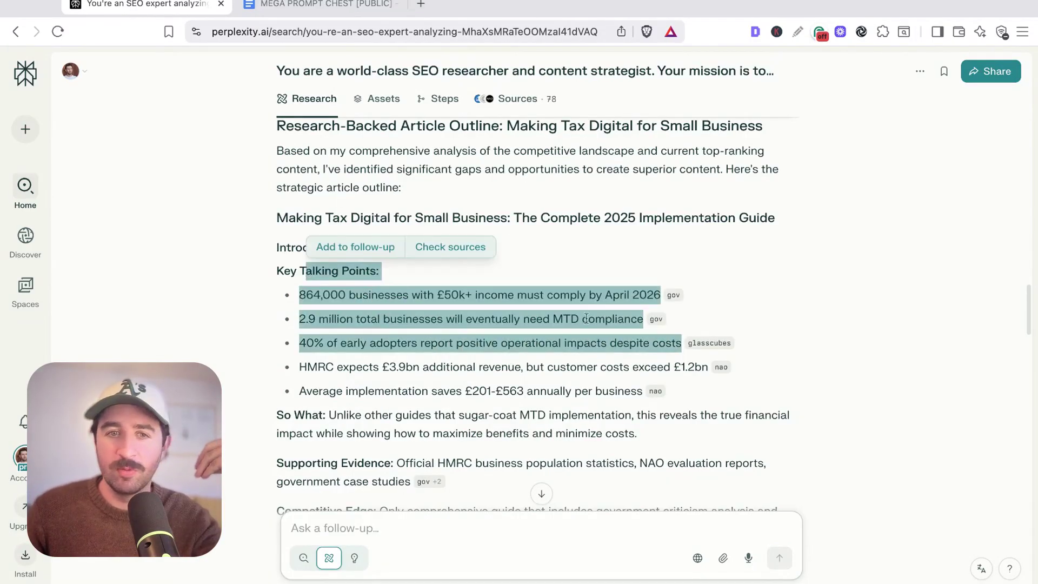
pyautogui.click(659, 297)
pyautogui.moveTo(669, 324)
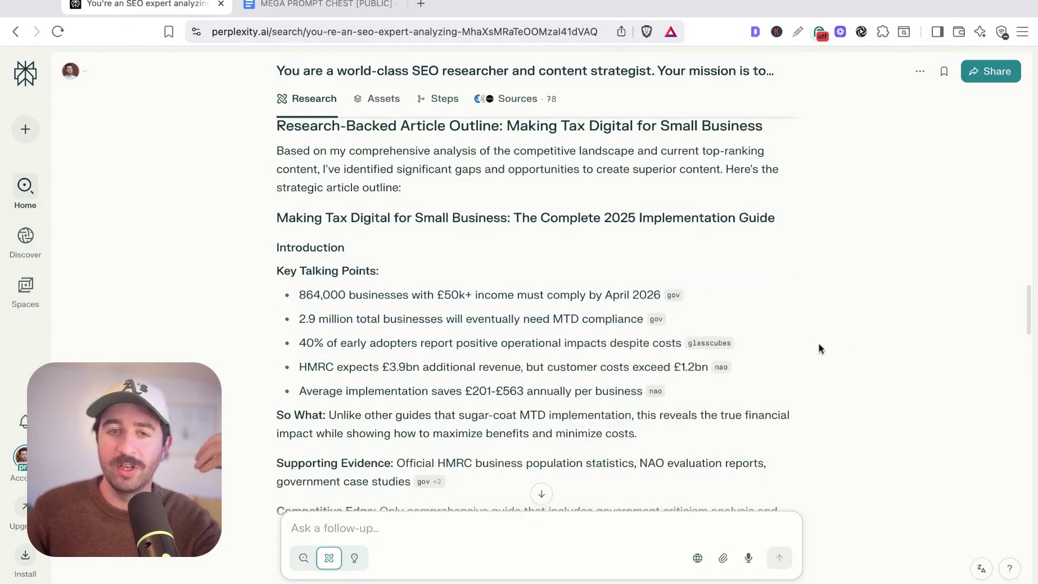
pyautogui.scroll(-3, 783, 323)
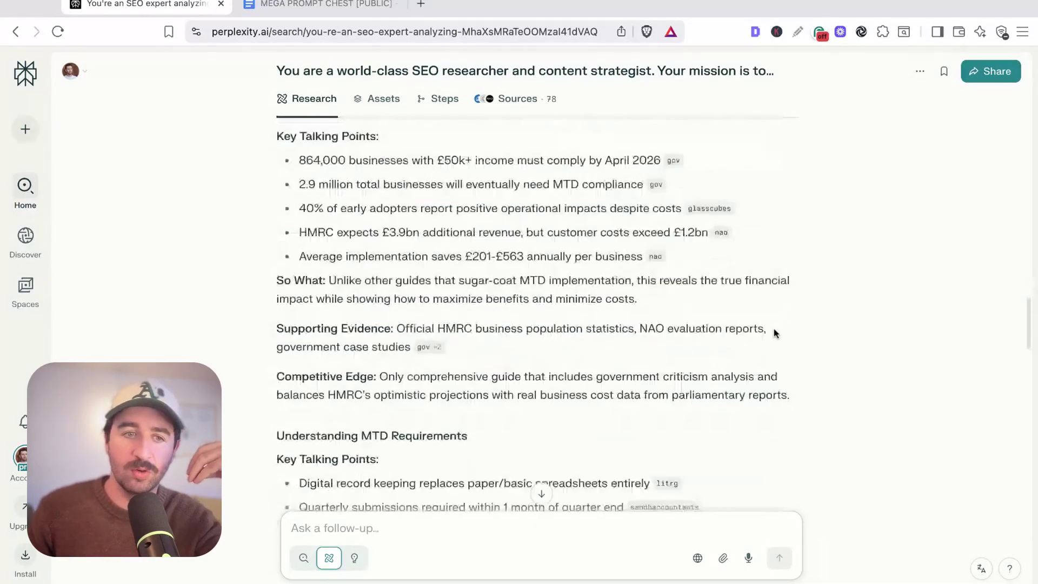
pyautogui.scroll(-4, 774, 332)
pyautogui.scroll(-3, 332, 278)
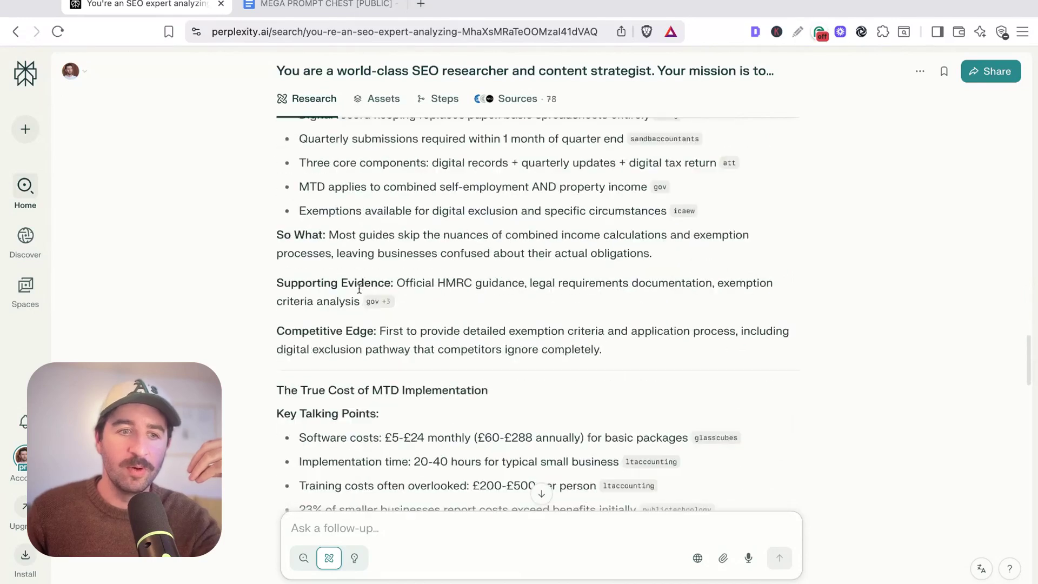
pyautogui.scroll(-5, 244, 371)
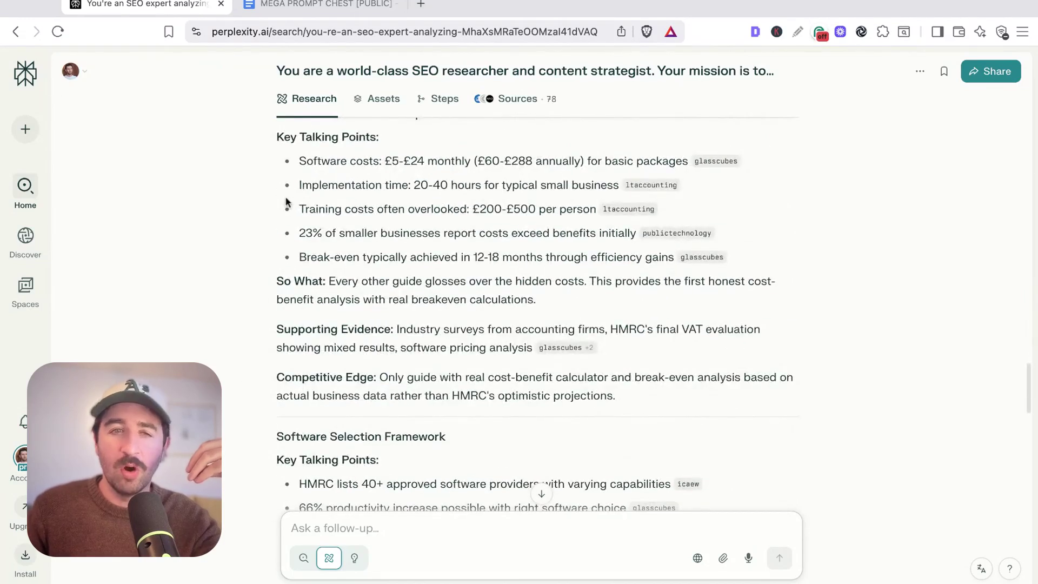
pyautogui.moveTo(296, 162); pyautogui.dragTo(698, 257)
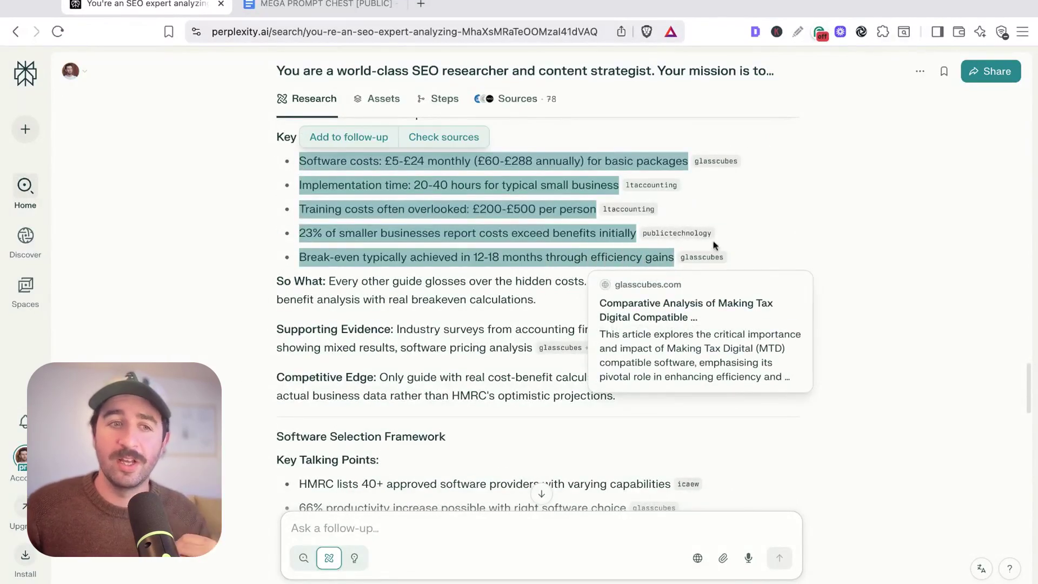
pyautogui.click(820, 199)
# Highlight the So What, Supporting Evidence and Competitive Edge lines of the outline.
pyautogui.moveTo(348, 278); pyautogui.dragTo(591, 282)
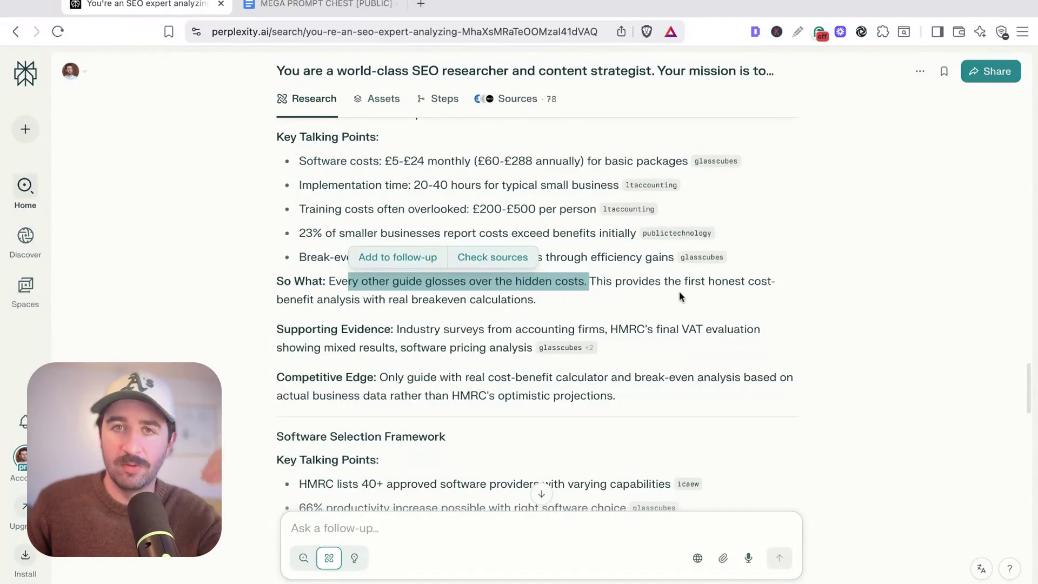
pyautogui.moveTo(340, 329); pyautogui.dragTo(465, 331)
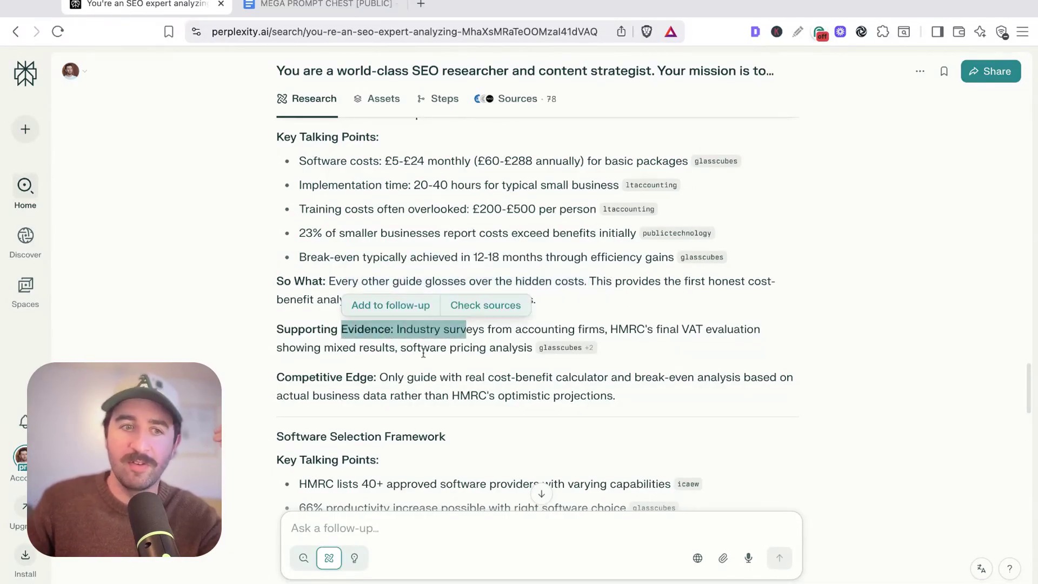
pyautogui.moveTo(323, 377); pyautogui.dragTo(574, 379)
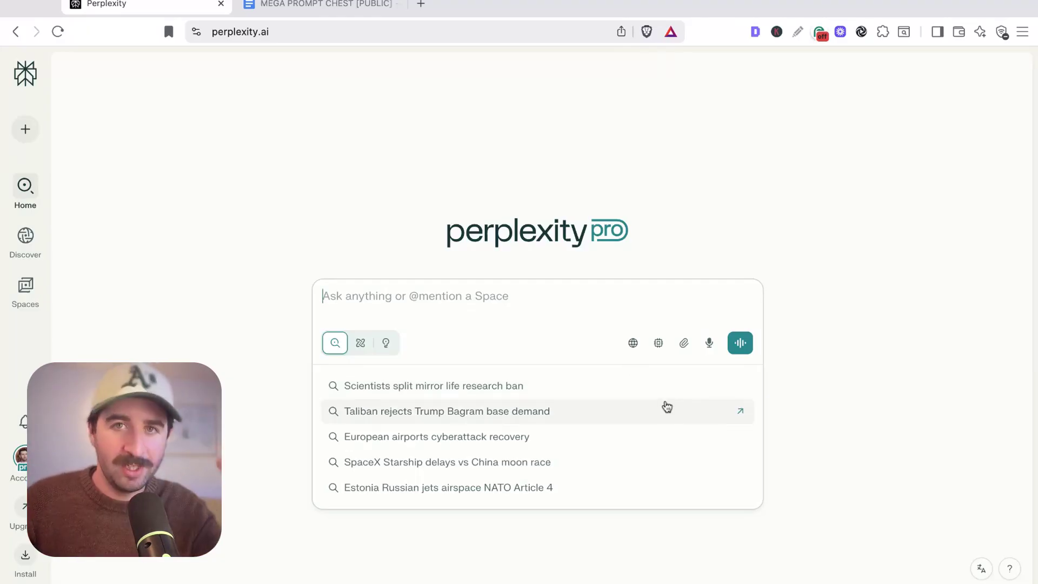
# Choose Claude Sonnet 4.0 as the answering model and recheck the model list.
pyautogui.click(658, 344)
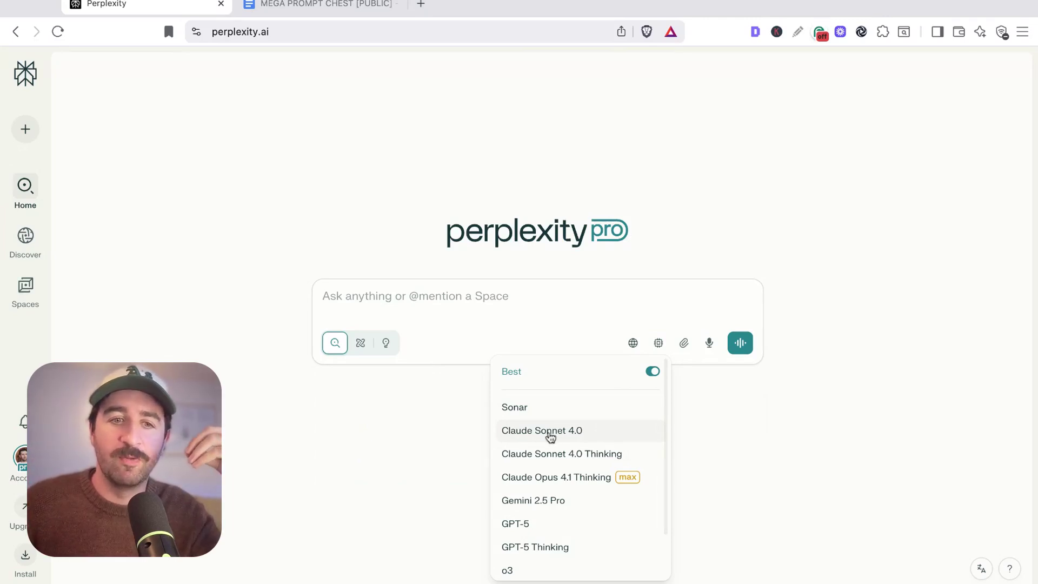
pyautogui.click(560, 432)
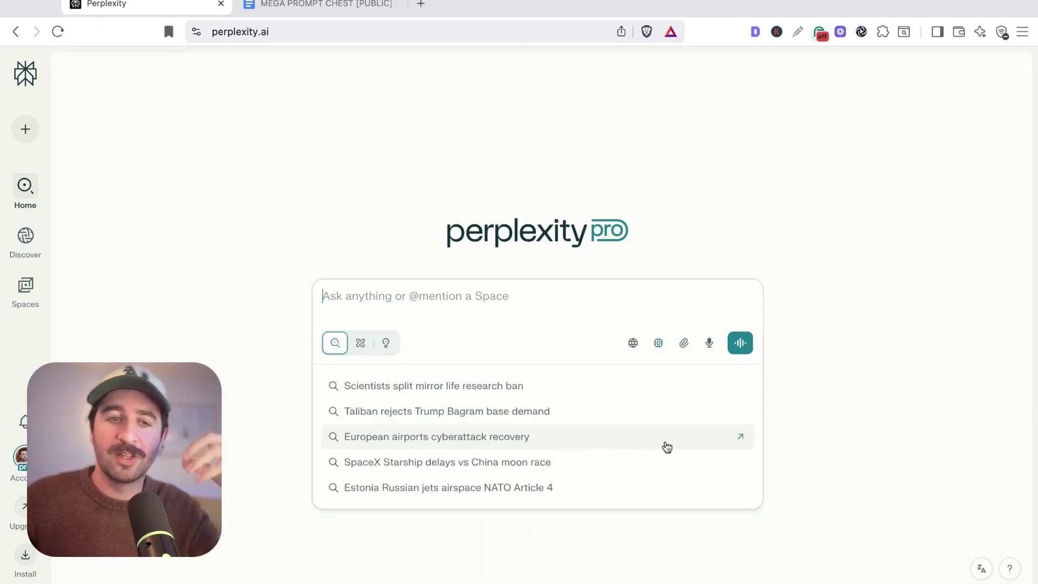
pyautogui.click(814, 354)
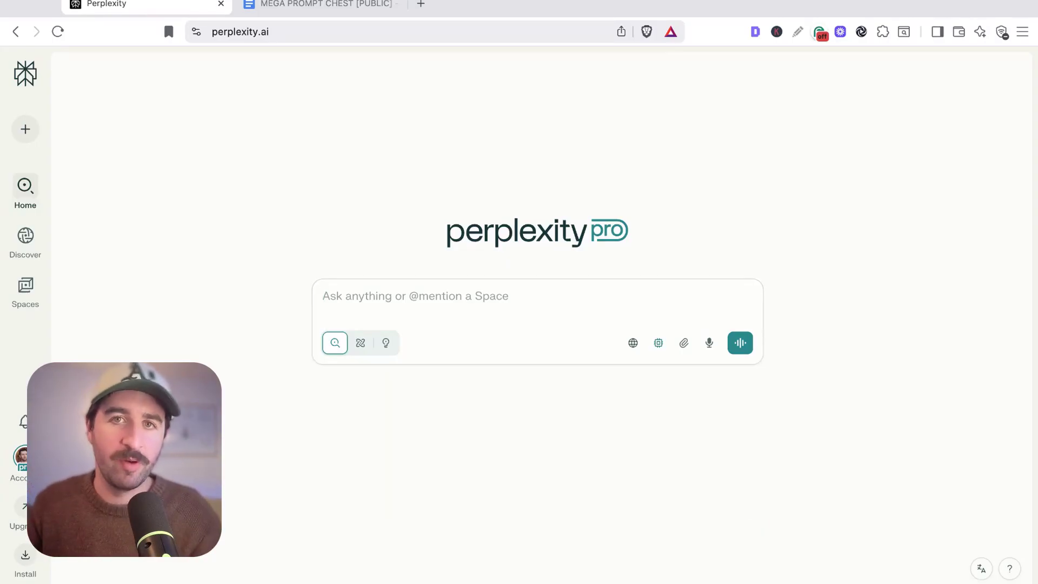
pyautogui.click(663, 351)
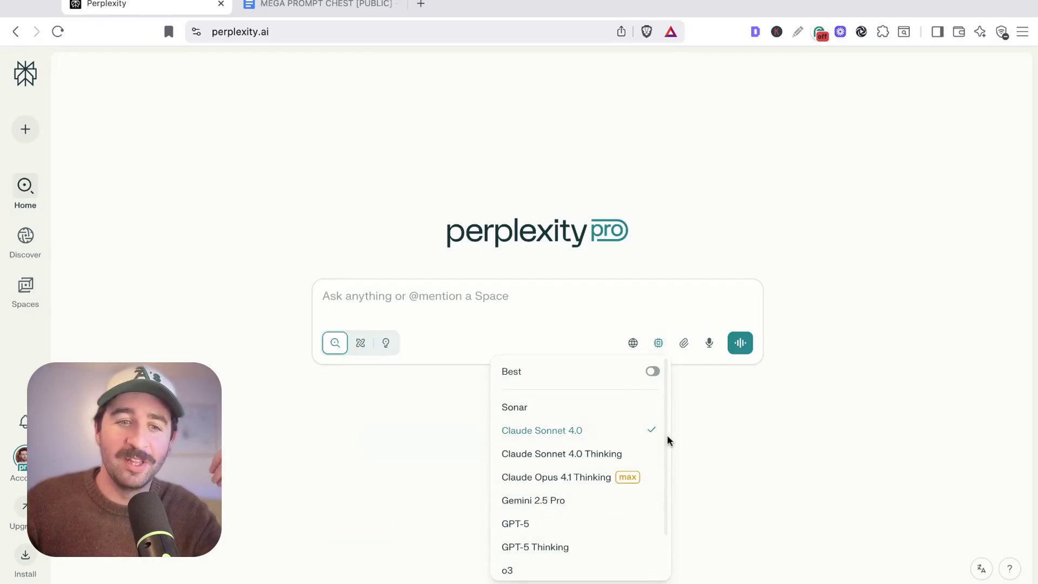
pyautogui.scroll(-1, 668, 440)
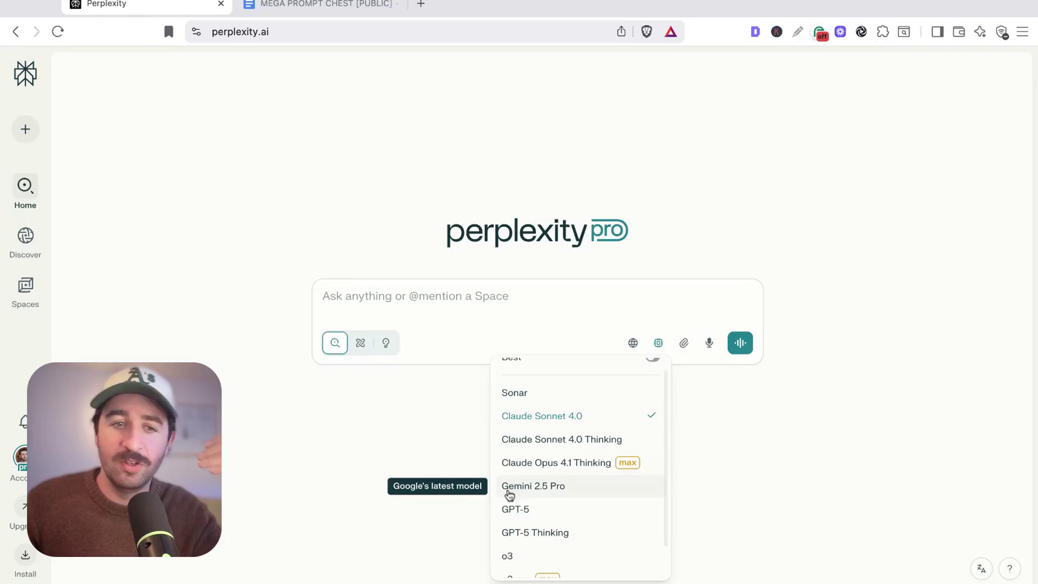
pyautogui.scroll(-2, 568, 486)
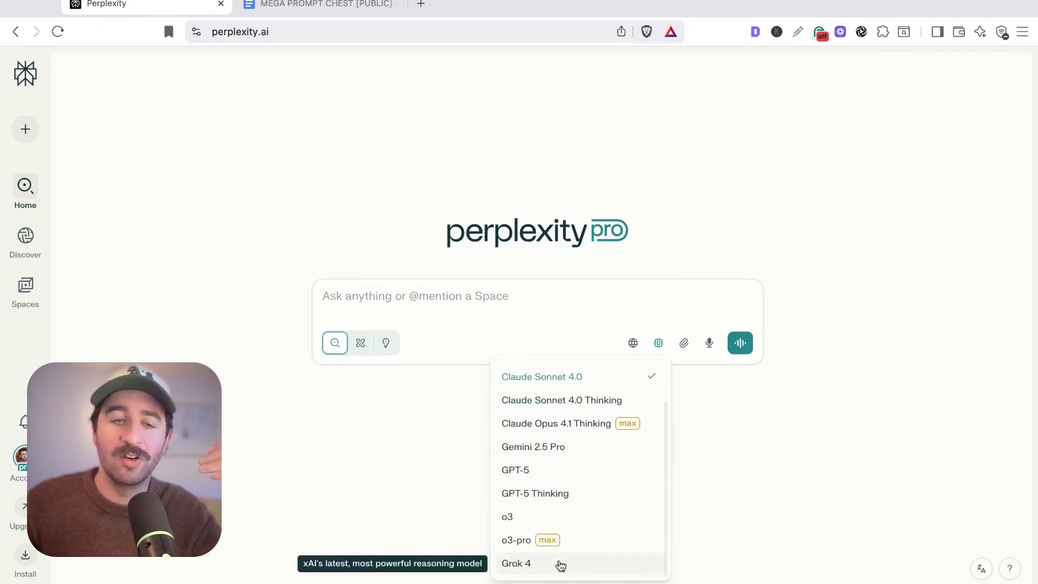
pyautogui.click(535, 298)
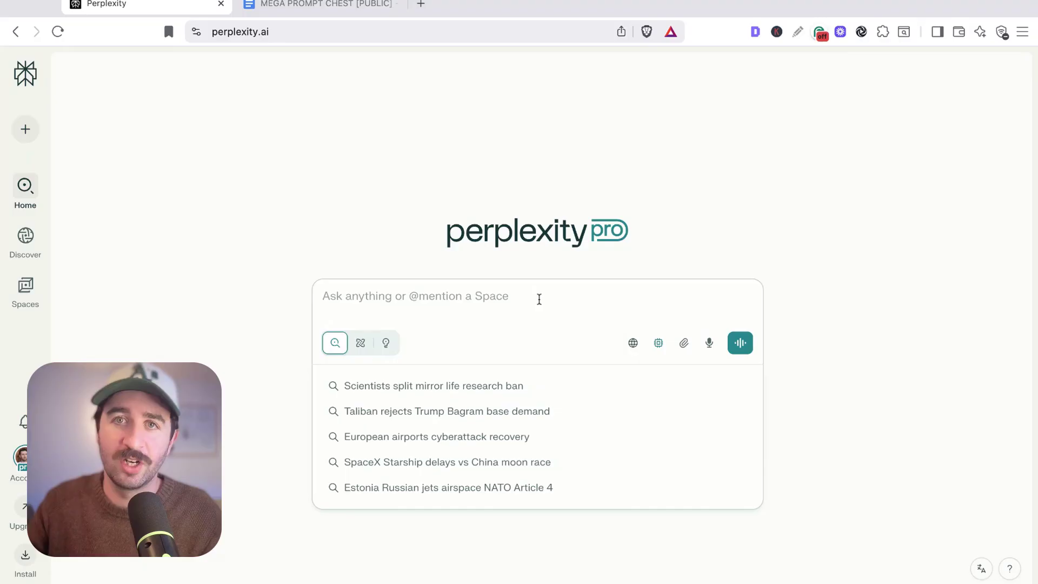
# Copy the Transcript to Blog Post Converter prompt, ending at the line finishing in 'wording.'.
pyautogui.hotkey('ctrl', 'Tab')
pyautogui.scroll(-10, 293, 271)
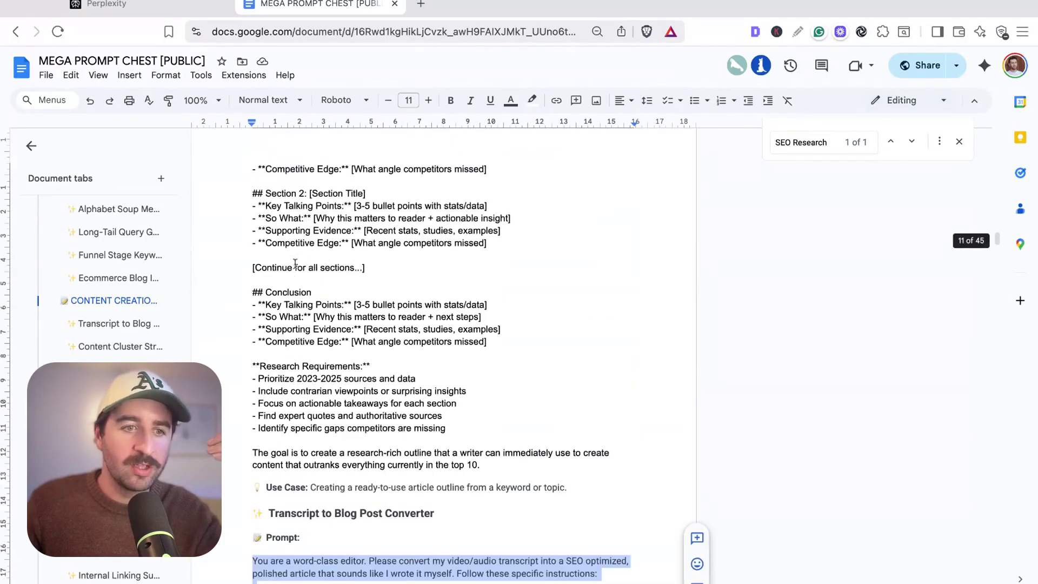
pyautogui.scroll(-5, 287, 254)
pyautogui.click(278, 238)
pyautogui.scroll(2, 277, 239)
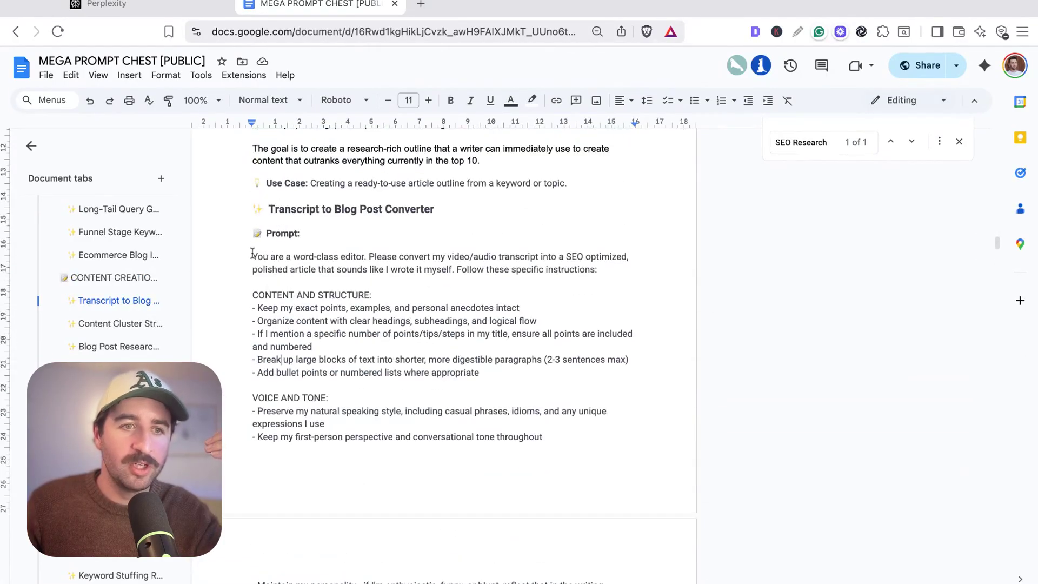
pyautogui.moveTo(249, 255); pyautogui.dragTo(254, 292)
pyautogui.moveTo(525, 277); pyautogui.dragTo(527, 277)
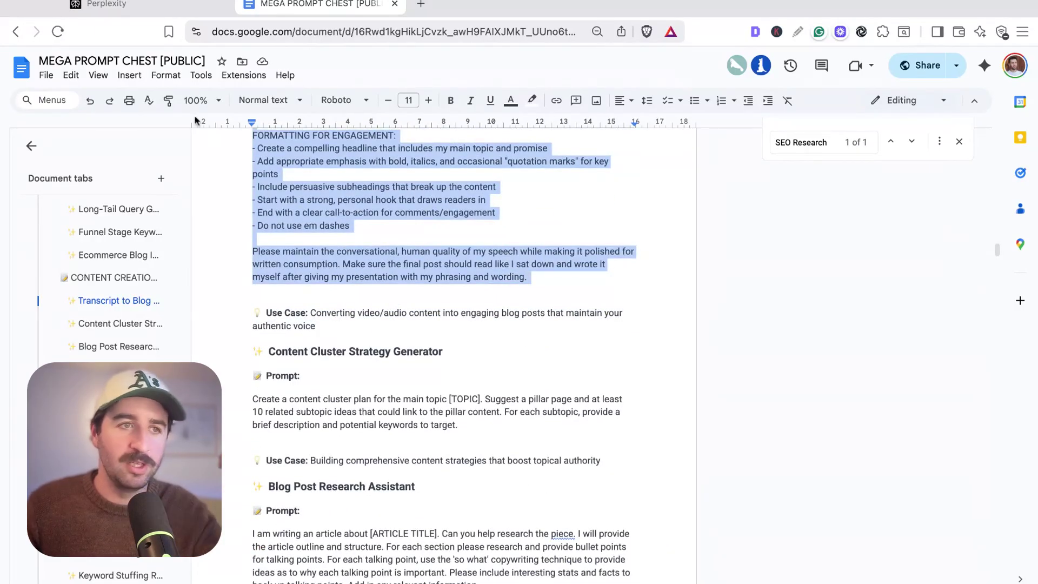
pyautogui.click(147, 14)
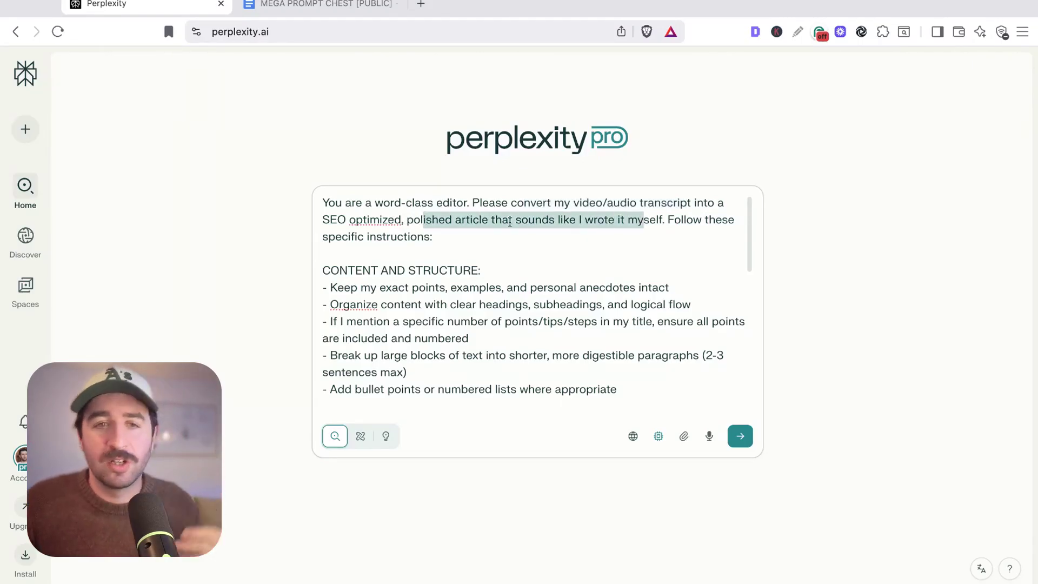
# Add the ghostwriter reminder, 'Here is the transcript:' lead-in and the Making Tax Digital transcript.
pyautogui.scroll(-10, 751, 252)
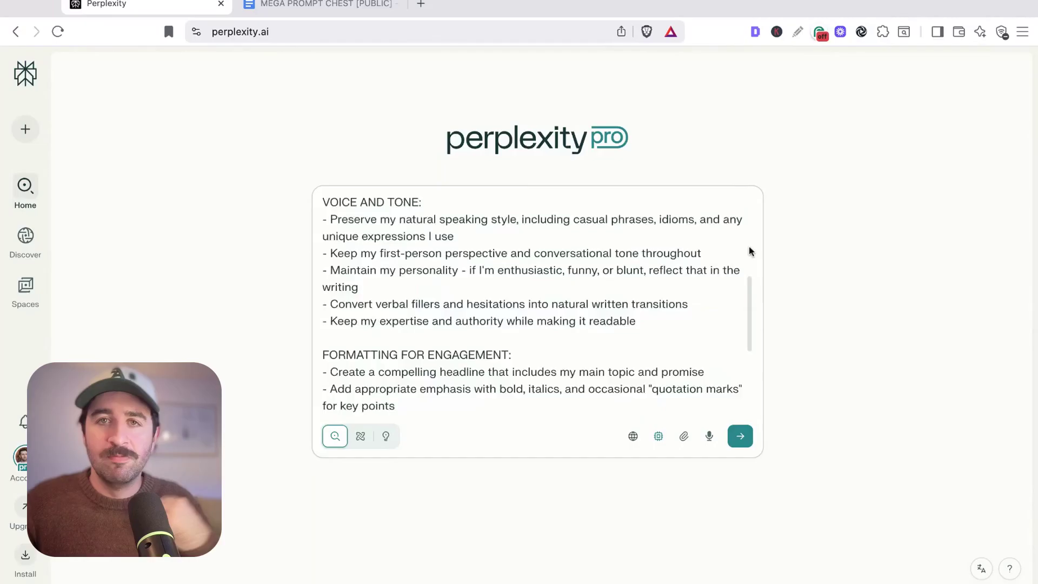
pyautogui.scroll(-2, 751, 253)
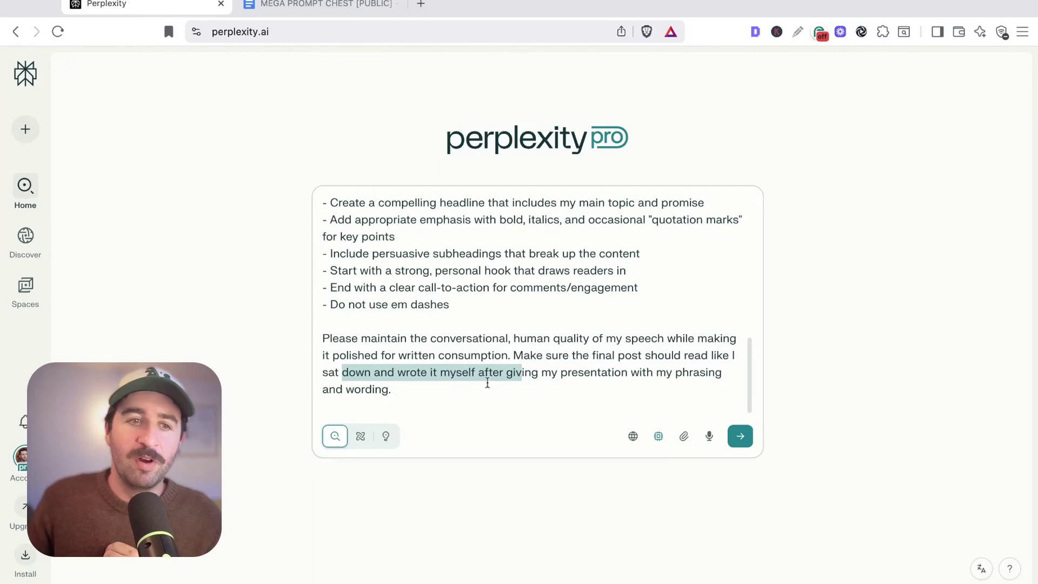
pyautogui.write('Remember you are acting as my editor and ghostwriter, not rewriting the whole article in your own words.  Here is the transcript:')
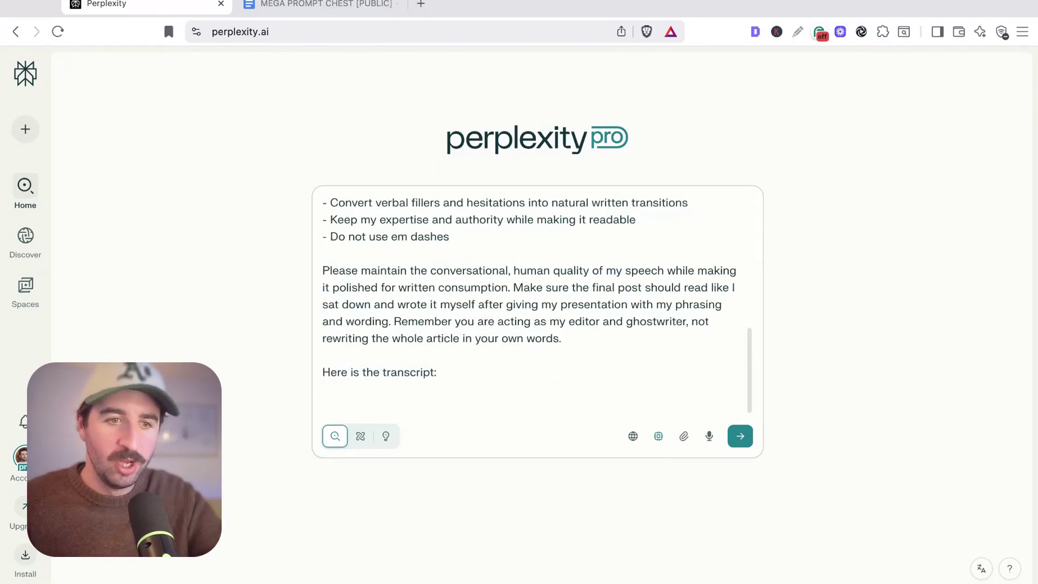
pyautogui.press('super+v')
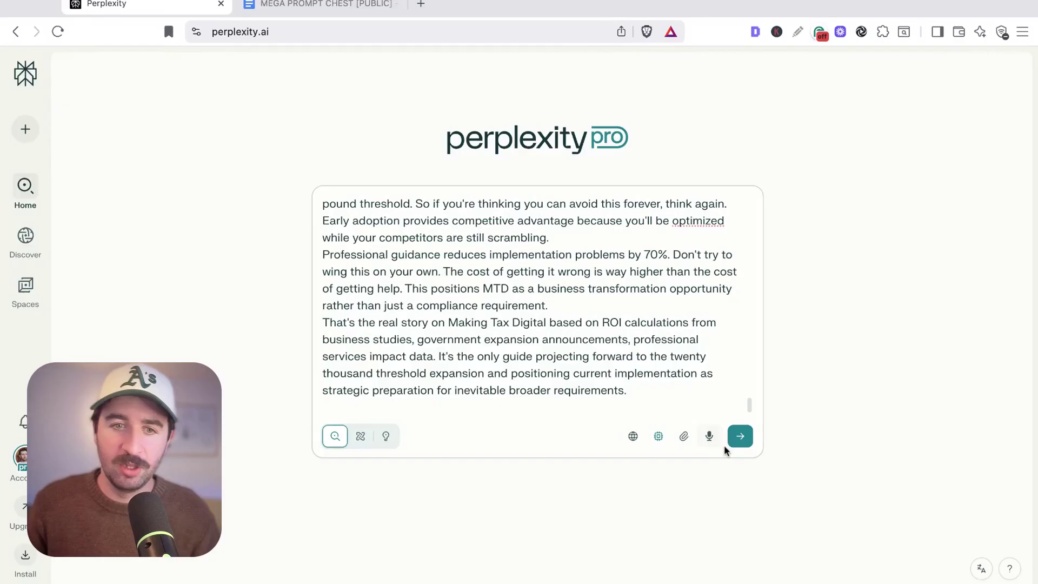
# Submit the transcript request and let Perplexity write the 'Making Tax Digital: The Brutal Truth About What's Coming in 2026' article.
pyautogui.click(738, 438)
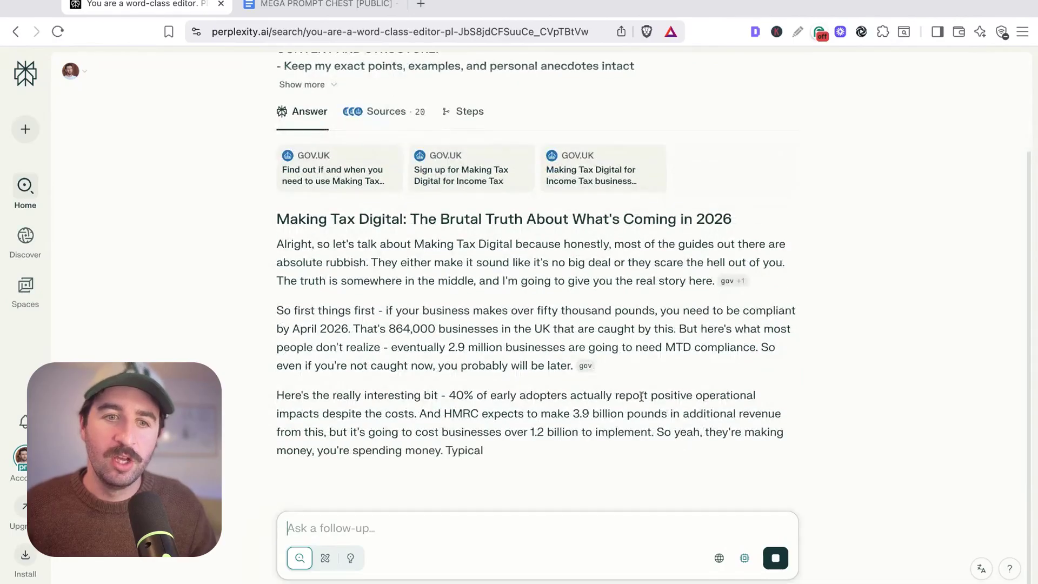
pyautogui.moveTo(588, 349)
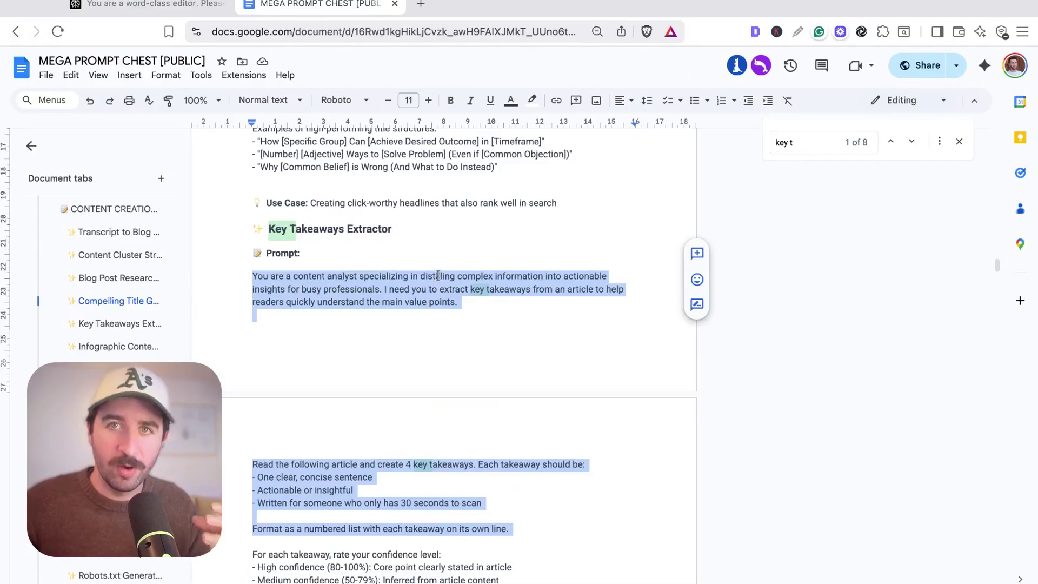
# Put the Key Takeaways Extractor prompt, reworded to 'Read the above article and create 4 key takeaways', in the follow-up box.
pyautogui.scroll(-3, 437, 276)
pyautogui.scroll(1, 438, 273)
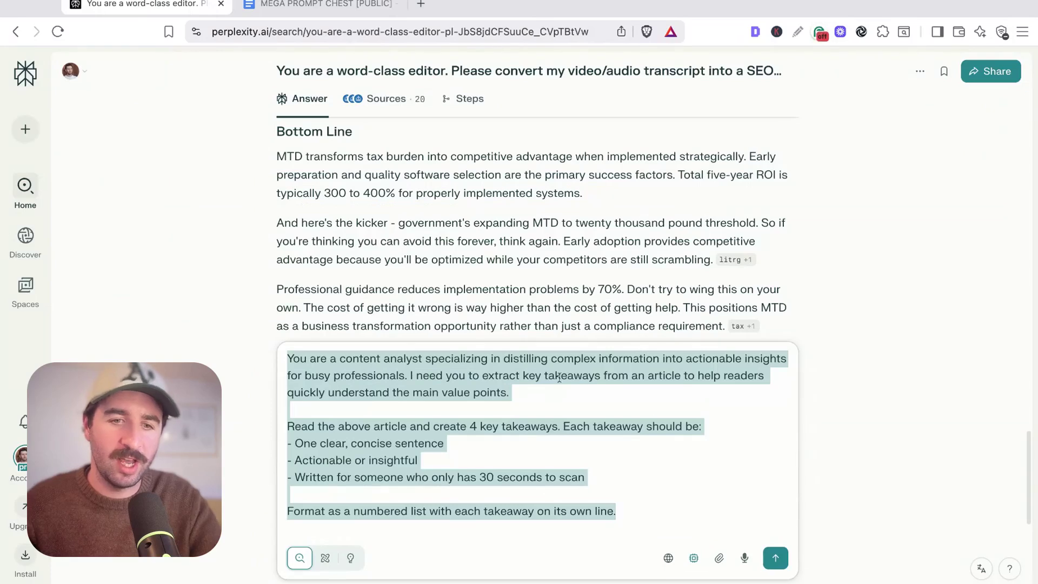
# Submit the follow-up asking for 4 key takeaways from the Making Tax Digital article.
pyautogui.click(741, 498)
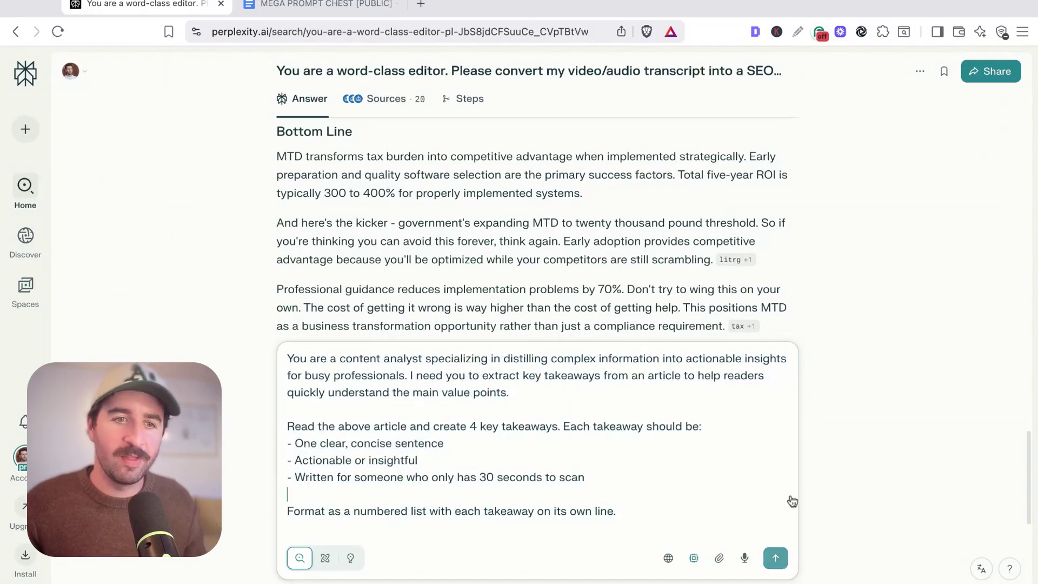
pyautogui.press('Return')
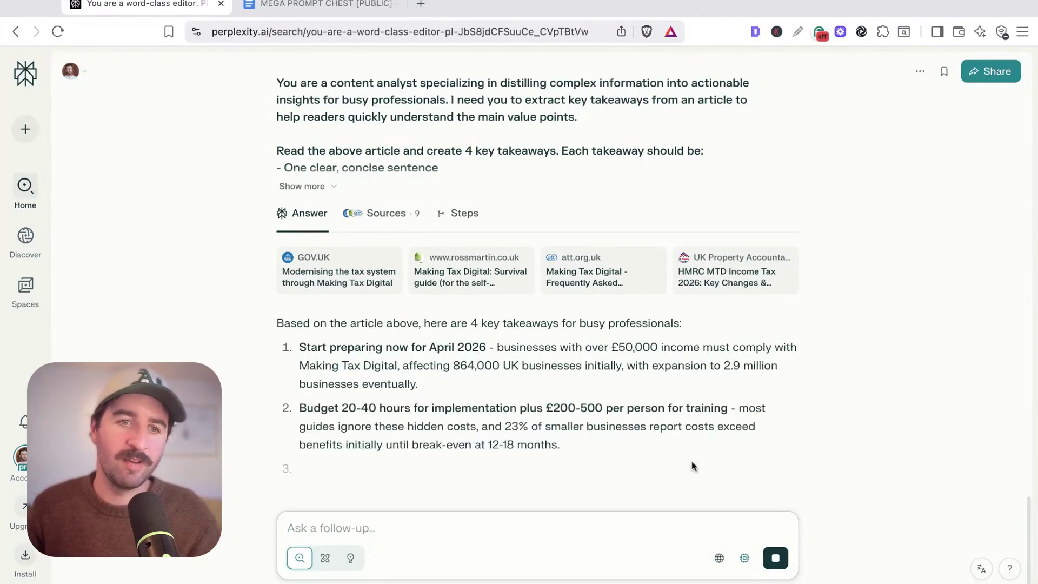
pyautogui.moveTo(300, 333); pyautogui.dragTo(578, 437)
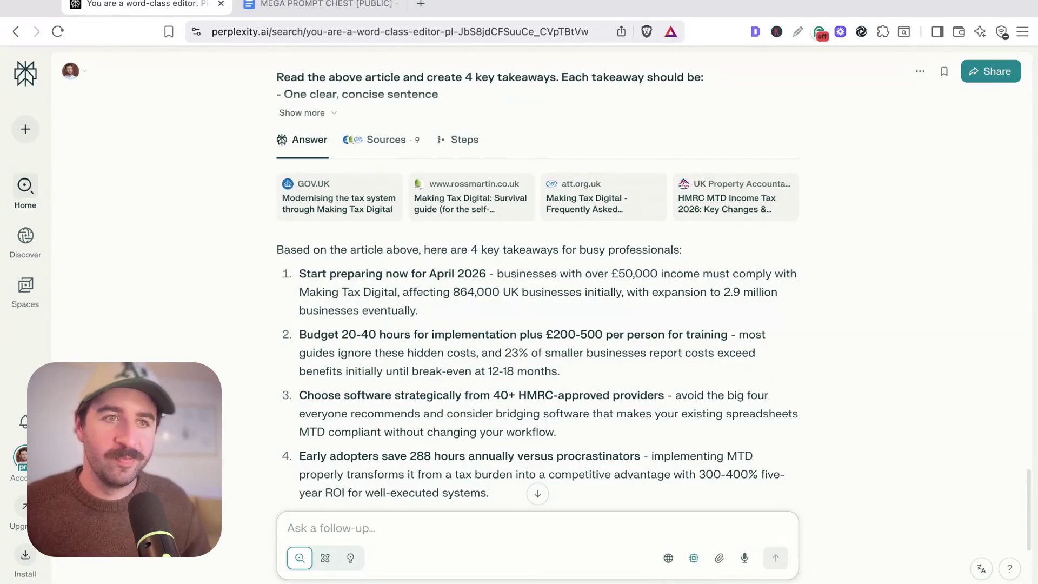
# Search the prompt document for 'internal' and jump to the Internal Linking Strategy prompt.
pyautogui.click(319, 4)
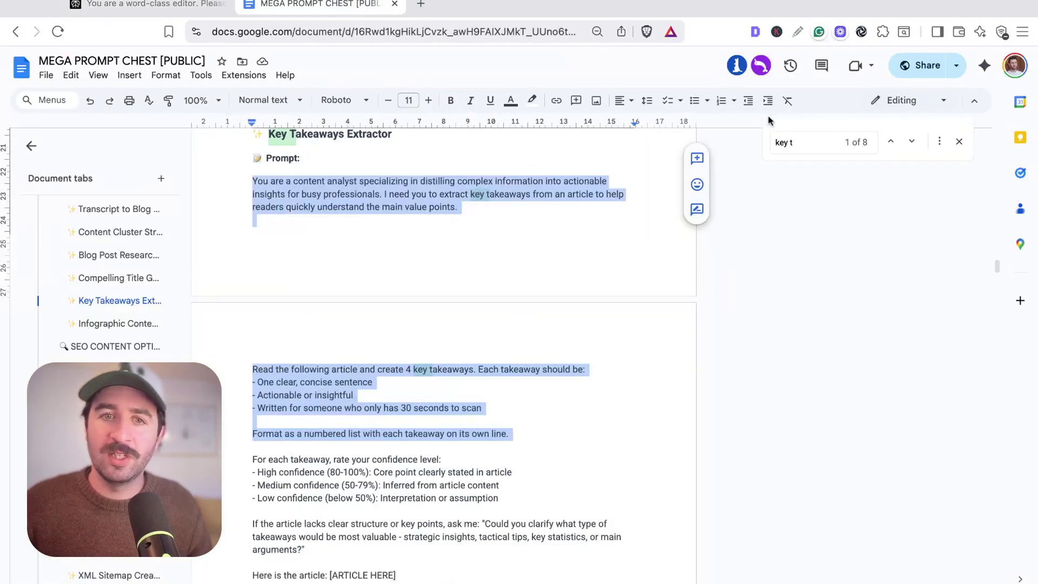
pyautogui.click(798, 143)
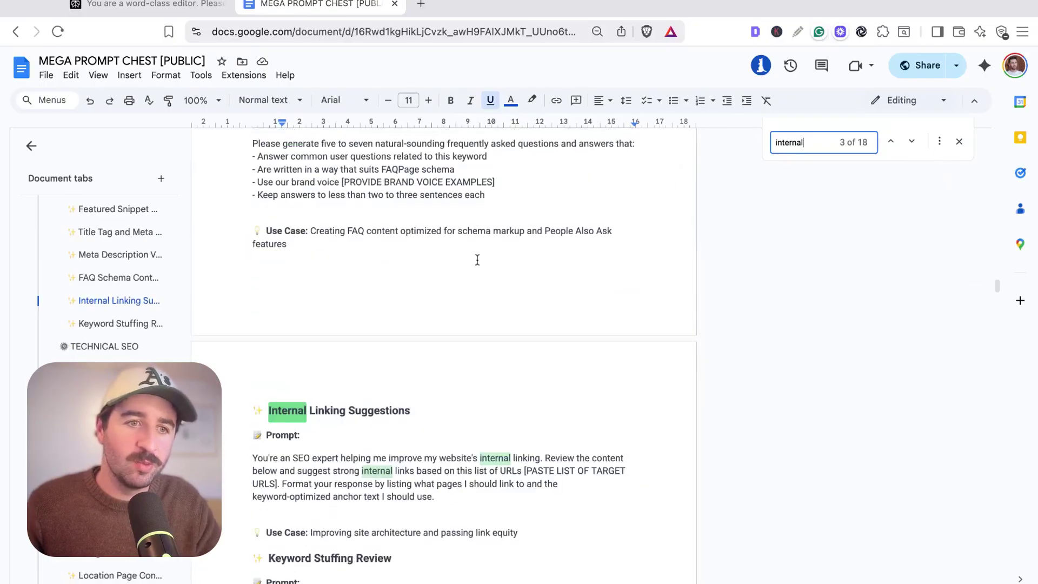
pyautogui.scroll(10, 470, 263)
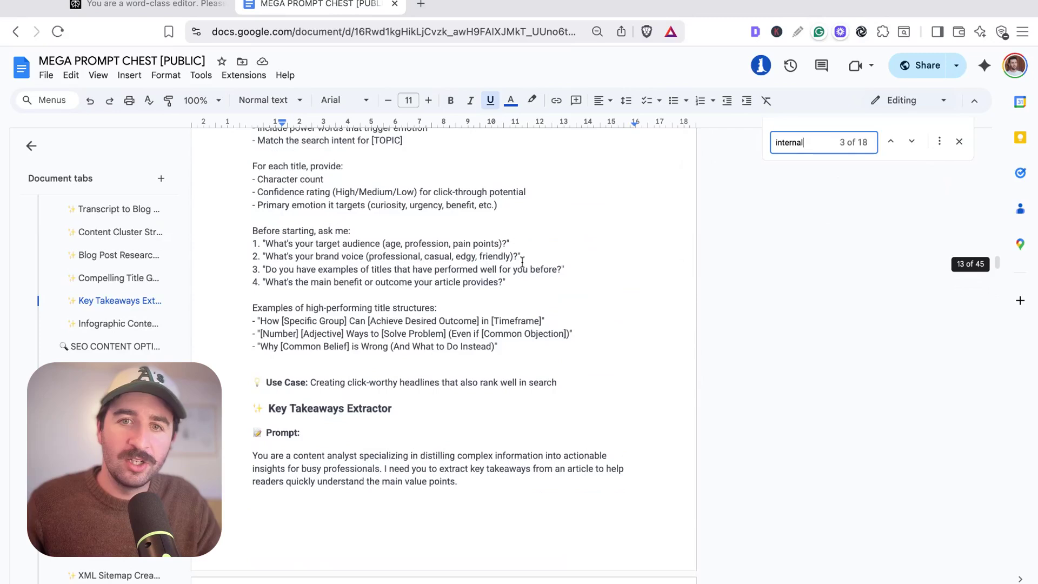
pyautogui.click(890, 141)
pyautogui.scroll(2, 314, 353)
pyautogui.click(324, 253)
pyautogui.click(296, 304)
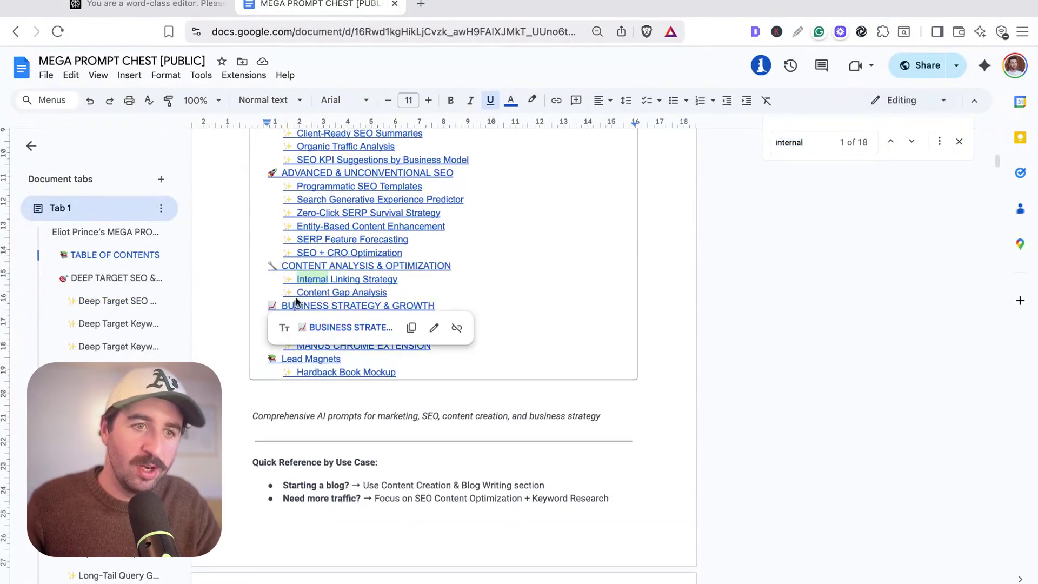
pyautogui.click(314, 281)
pyautogui.click(351, 303)
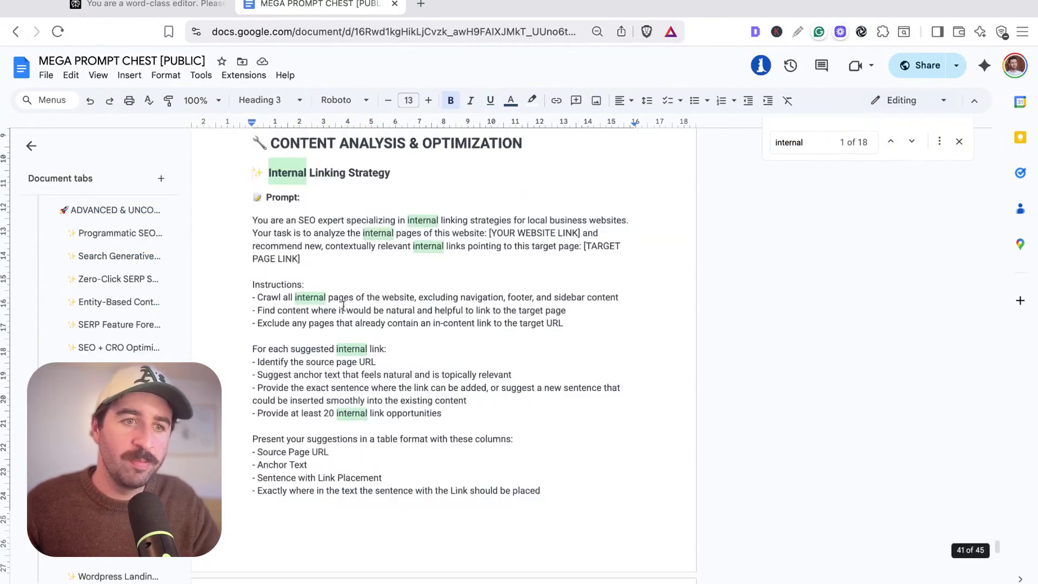
# Copy the Internal Linking Strategy prompt text and return to the Perplexity chat.
pyautogui.moveTo(249, 246); pyautogui.dragTo(598, 406)
pyautogui.press('super+c')
pyautogui.click(247, 222)
pyautogui.press('super+Tab')
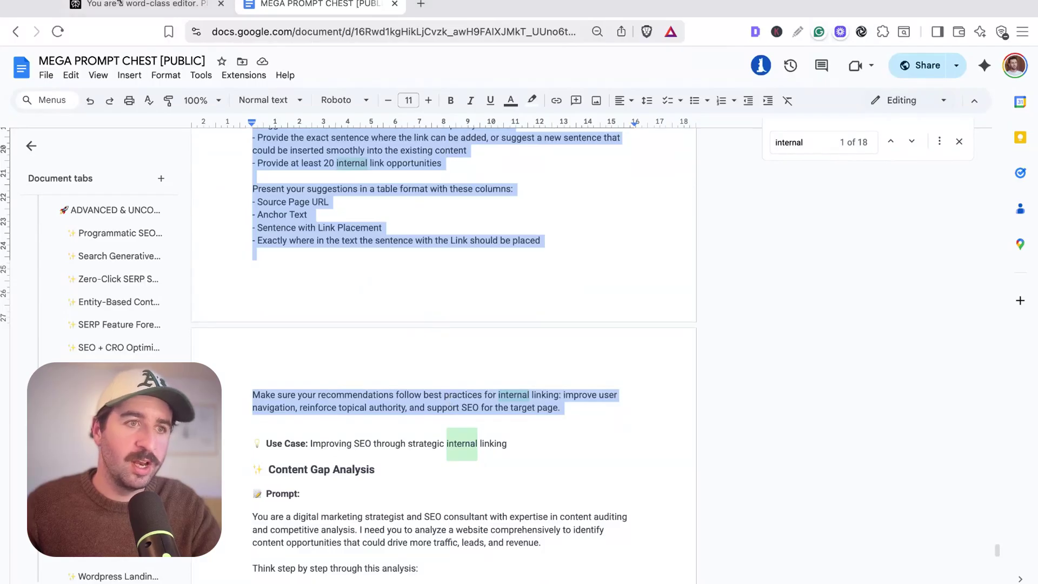
pyautogui.click(123, 6)
pyautogui.scroll(-5, 378, 435)
pyautogui.click(377, 525)
pyautogui.press('super+v')
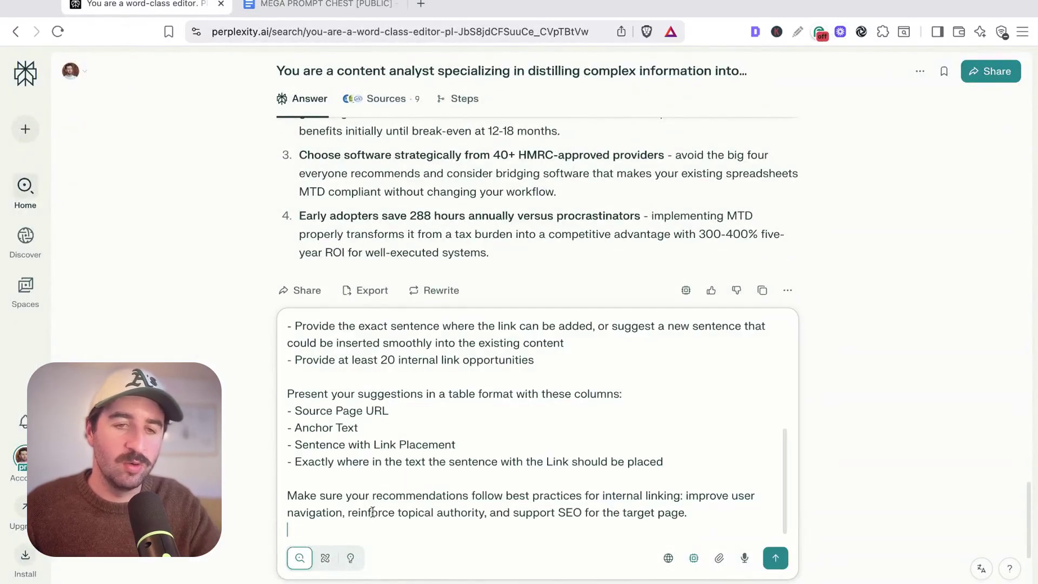
pyautogui.scroll(1, 482, 452)
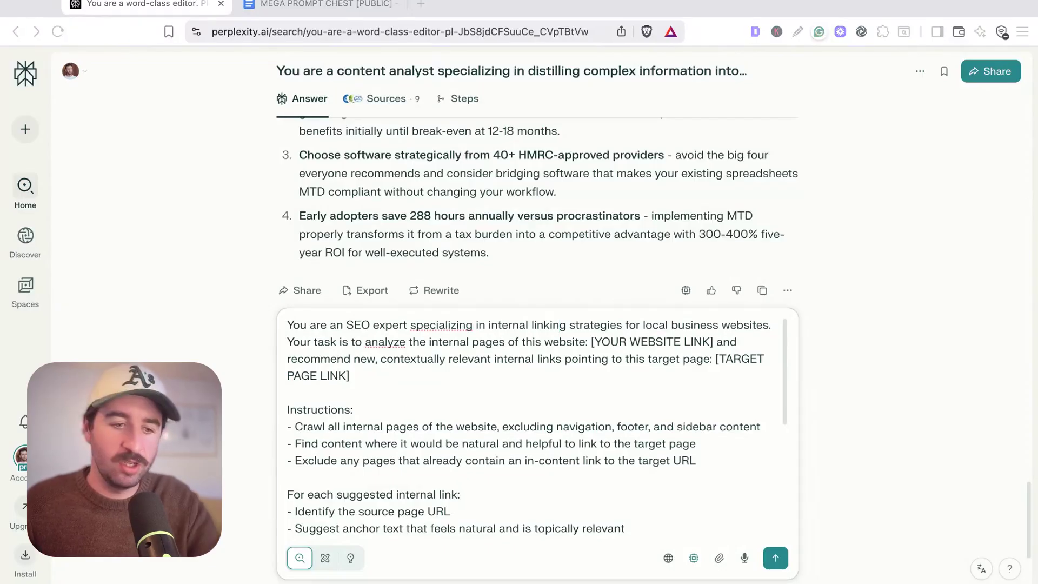
pyautogui.click(722, 340)
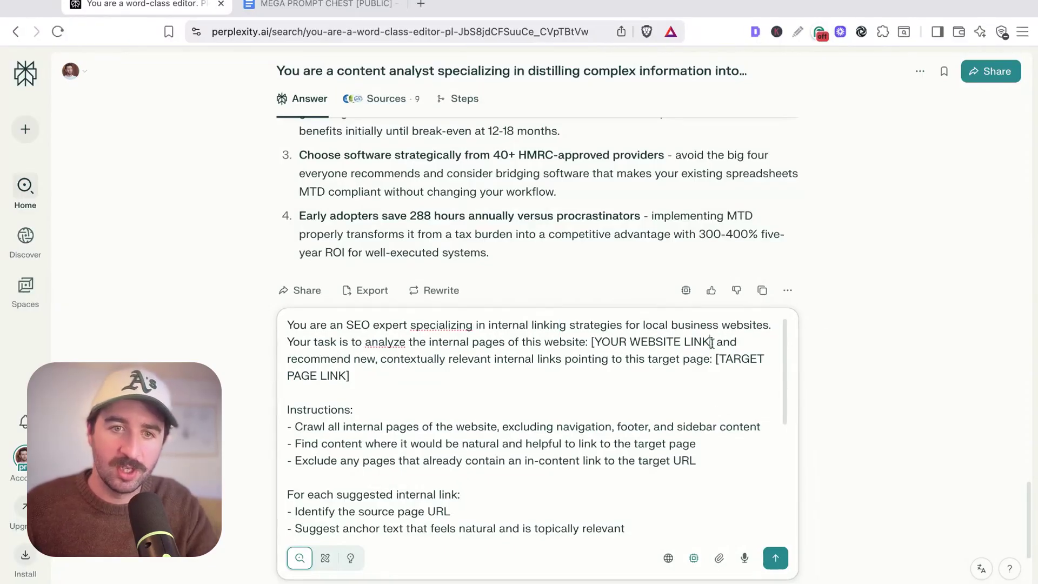
pyautogui.hotkey('shift', 'Left')
pyautogui.hotkey('shift', 'Left')
pyautogui.hotkey('shift', 'Left')
pyautogui.hotkey('shift', 'Left')
pyautogui.hotkey('shift', 'Left')
pyautogui.hotkey('shift', 'Left')
pyautogui.hotkey('shift', 'Left')
pyautogui.hotkey('shift', 'Left')
pyautogui.hotkey('shift', 'Left')
pyautogui.hotkey('shift', 'Left')
pyautogui.hotkey('shift', 'Left')
pyautogui.hotkey('shift', 'Left')
pyautogui.hotkey('shift', 'Left')
pyautogui.hotkey('shift', 'Left')
pyautogui.hotkey('shift', 'Left')
pyautogui.hotkey('shift', 'Left')
pyautogui.hotkey('shift', 'Left')
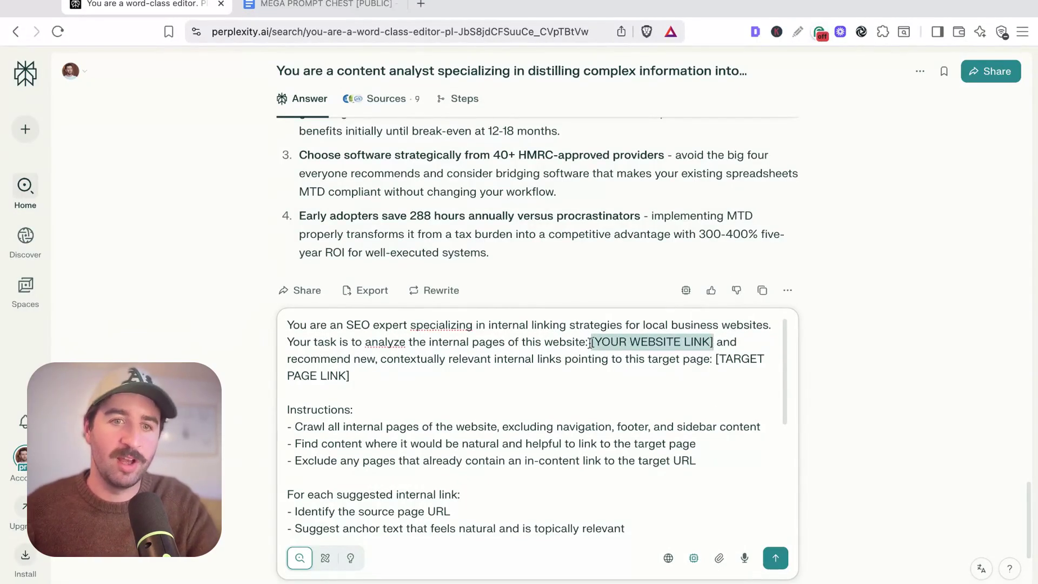
pyautogui.press('super+Down')
pyautogui.scroll(4, 601, 337)
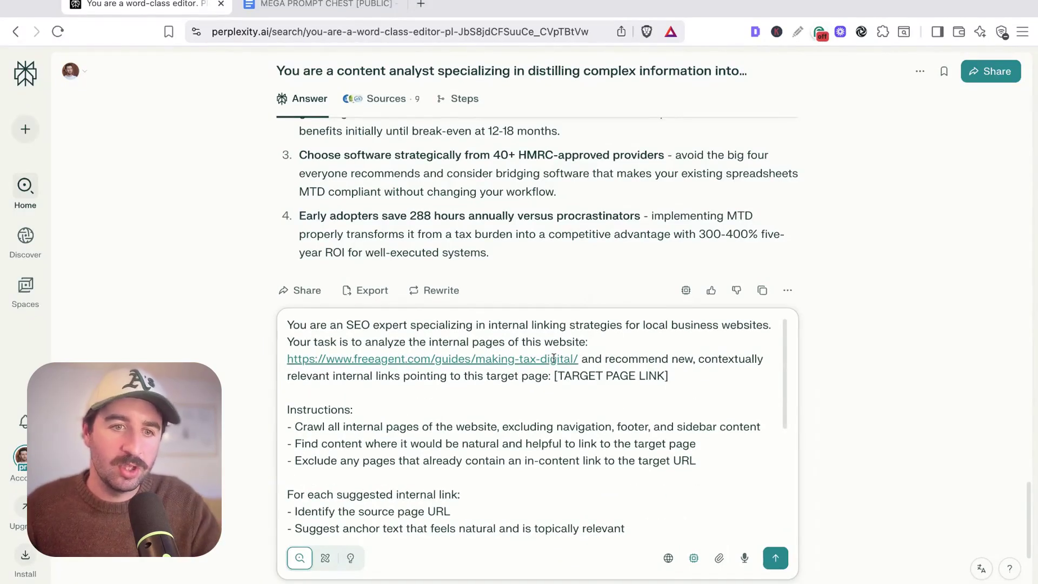
pyautogui.moveTo(434, 361); pyautogui.dragTo(577, 360)
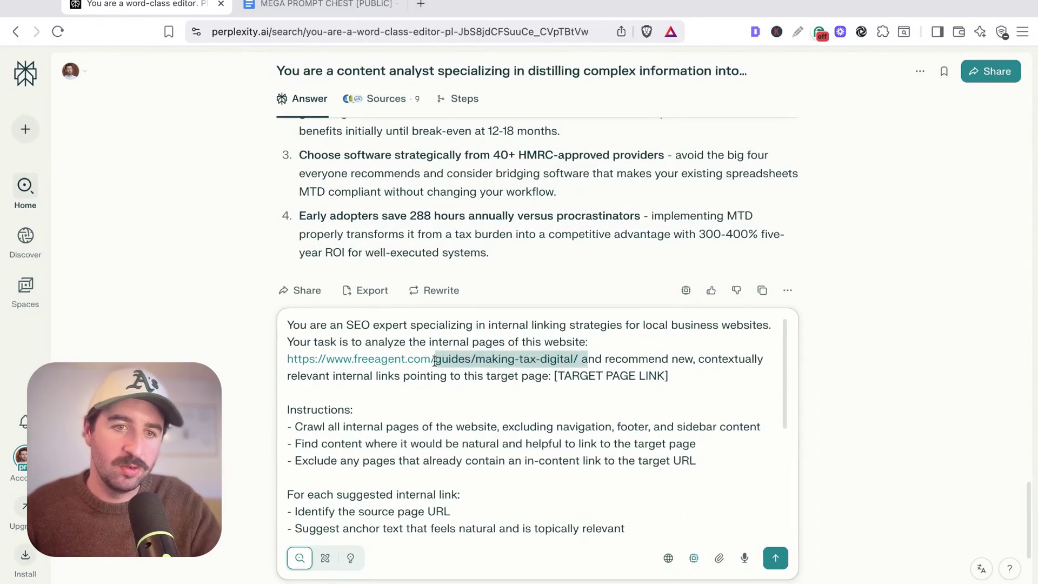
pyautogui.press('BackSpace')
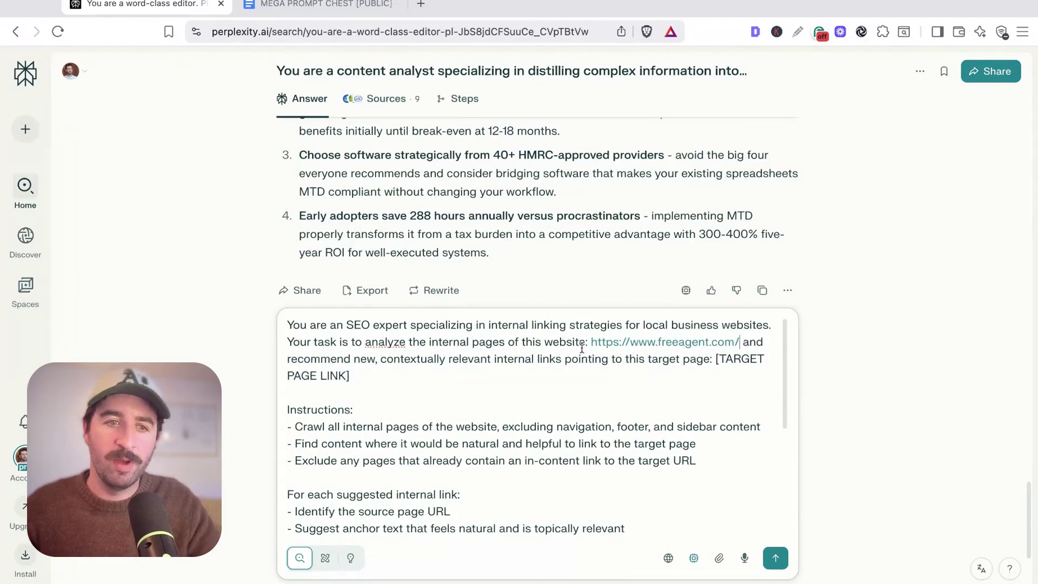
# Replace the TARGET PAGE LINK placeholder with the FreeAgent Making Tax Digital guide URL.
pyautogui.click(713, 360)
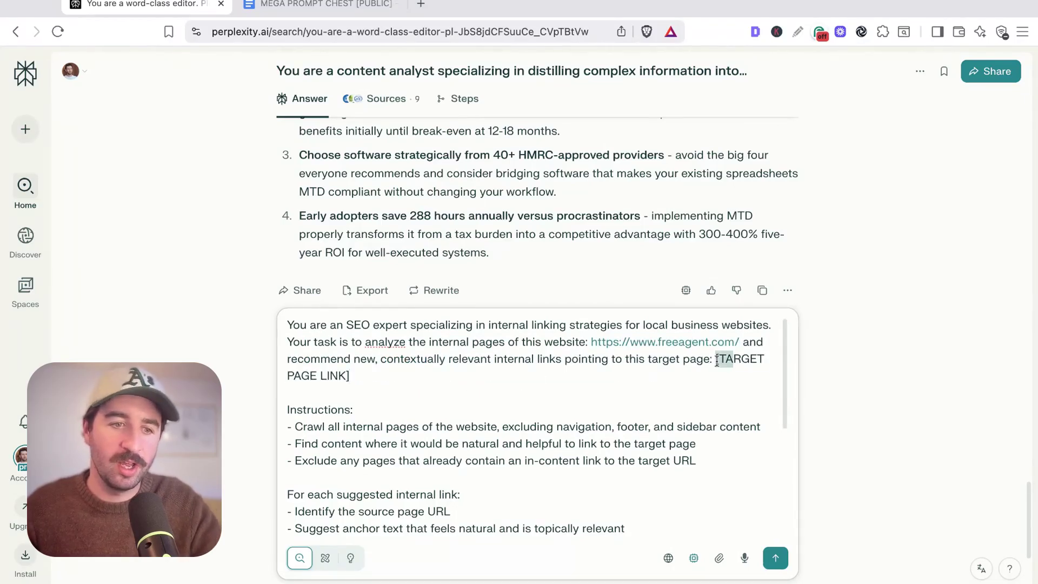
pyautogui.moveTo(717, 361); pyautogui.dragTo(736, 373)
pyautogui.write('https://www.freeagent.com/guides/making-tax-digital/')
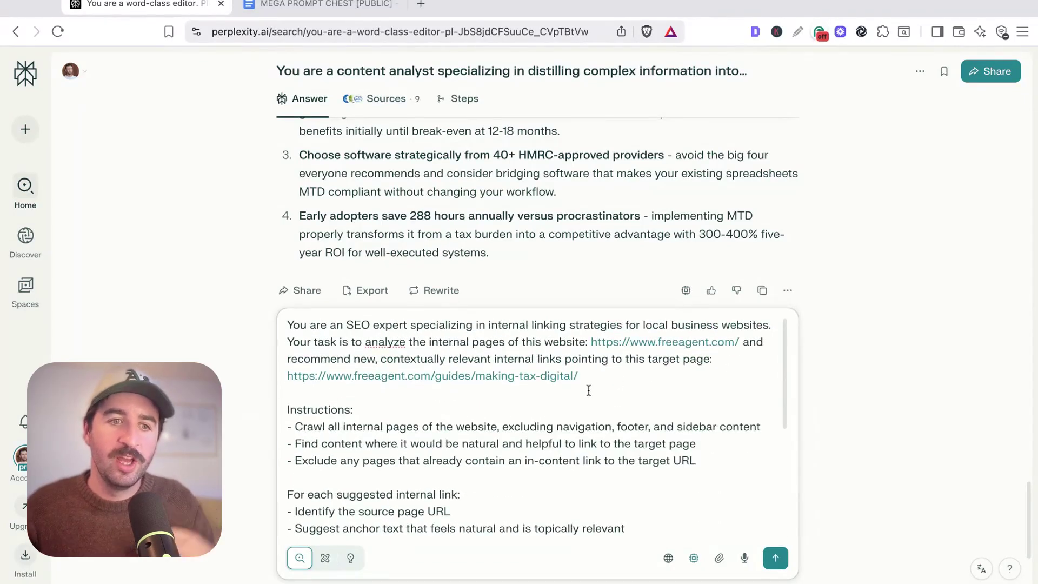
pyautogui.click(497, 391)
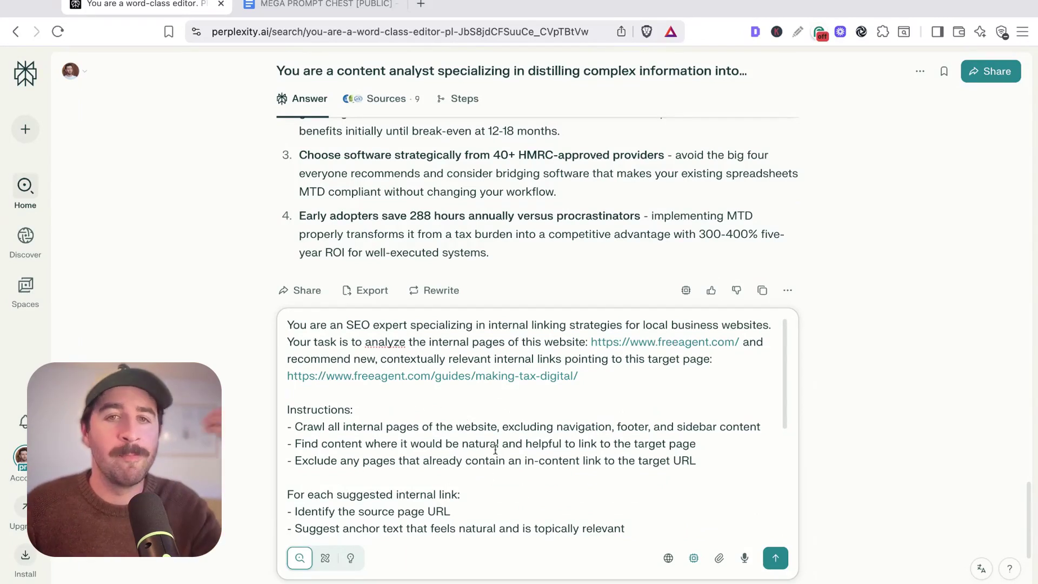
pyautogui.scroll(-5, 541, 433)
# Send the filled internal-linking prompt and wait for the mock FreeAgent MTD linking table.
pyautogui.click(765, 556)
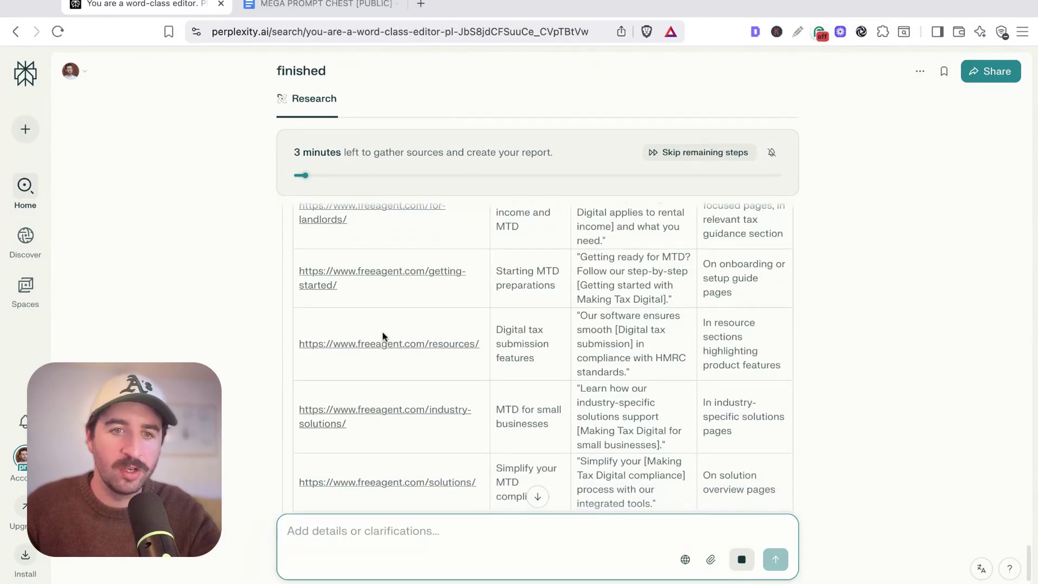
pyautogui.scroll(8, 634, 333)
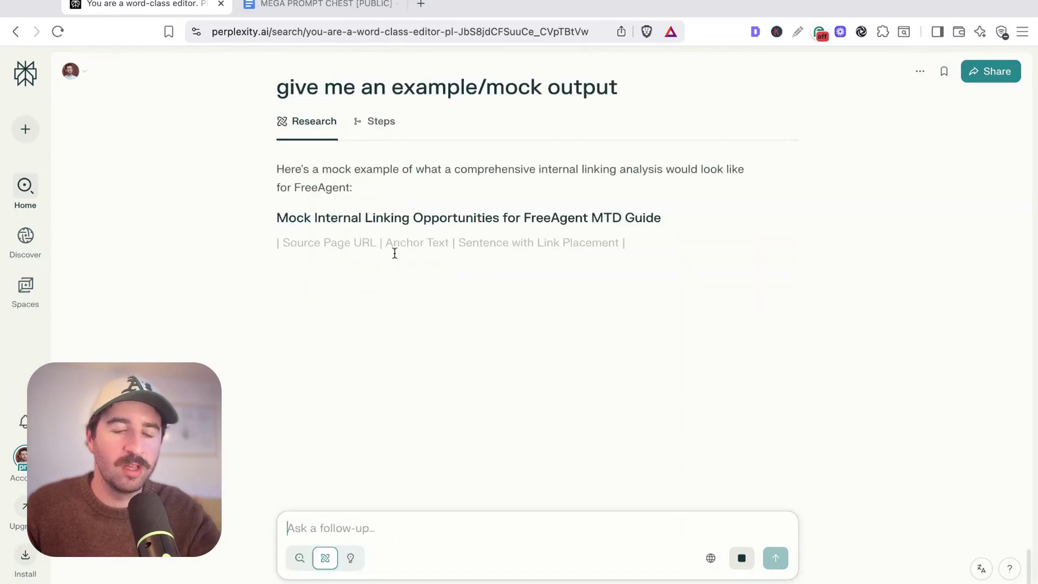
# Highlight the Source Page URL, Anchor Text and Sentence with Link Placement column headers.
pyautogui.moveTo(371, 277); pyautogui.dragTo(305, 259)
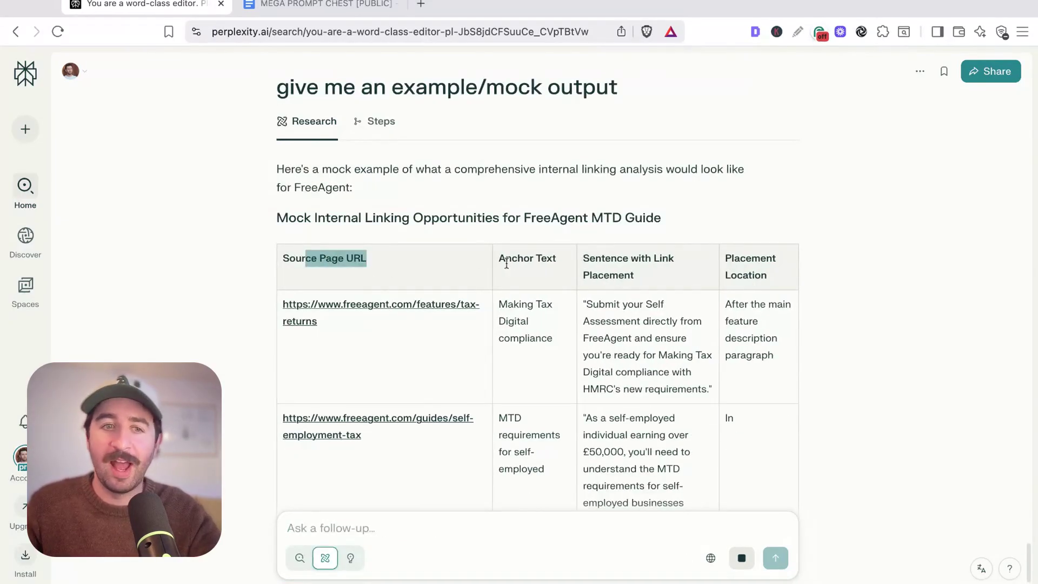
pyautogui.moveTo(502, 259); pyautogui.dragTo(606, 260)
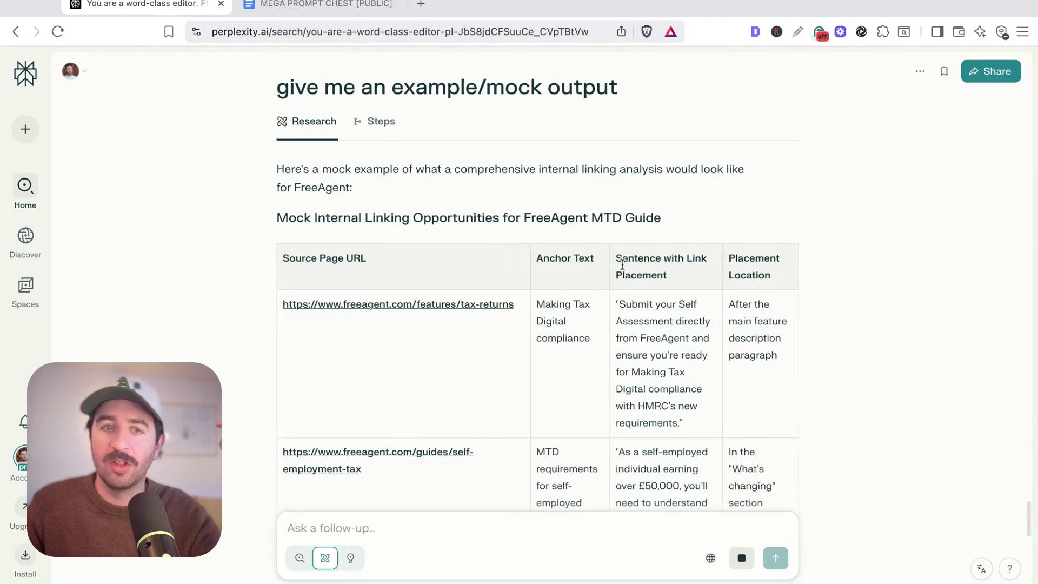
pyautogui.moveTo(622, 263); pyautogui.dragTo(676, 273)
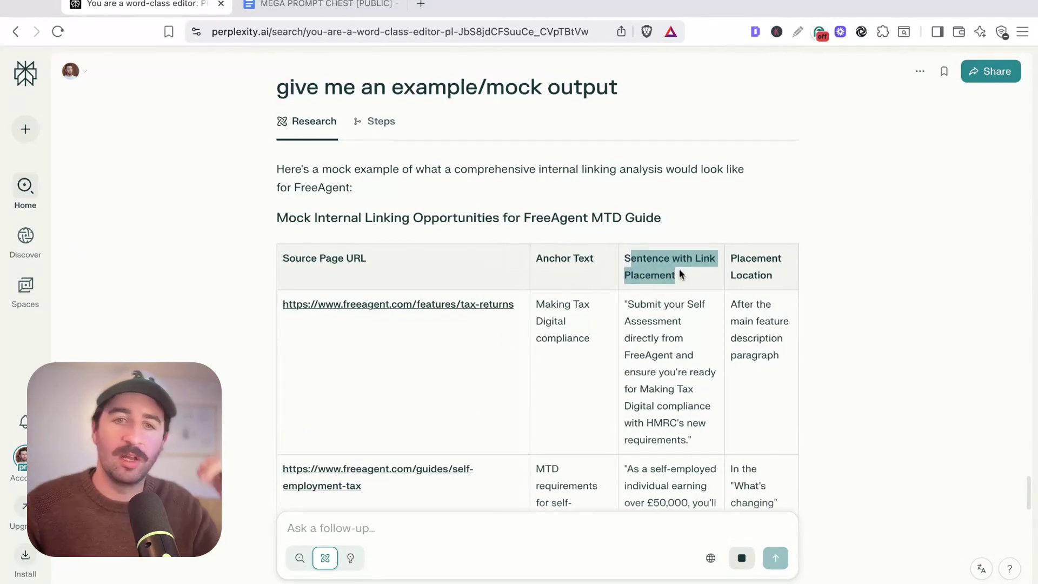
# Highlight the 'What's changing' section placement and a suggested link sentence in the table rows.
pyautogui.scroll(-3, 665, 371)
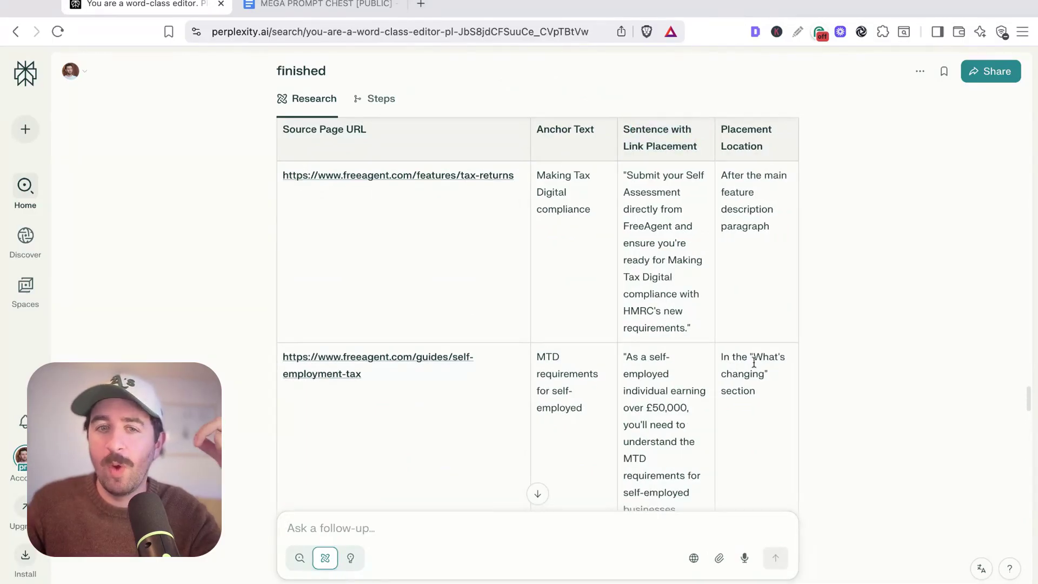
pyautogui.moveTo(754, 362); pyautogui.dragTo(769, 392)
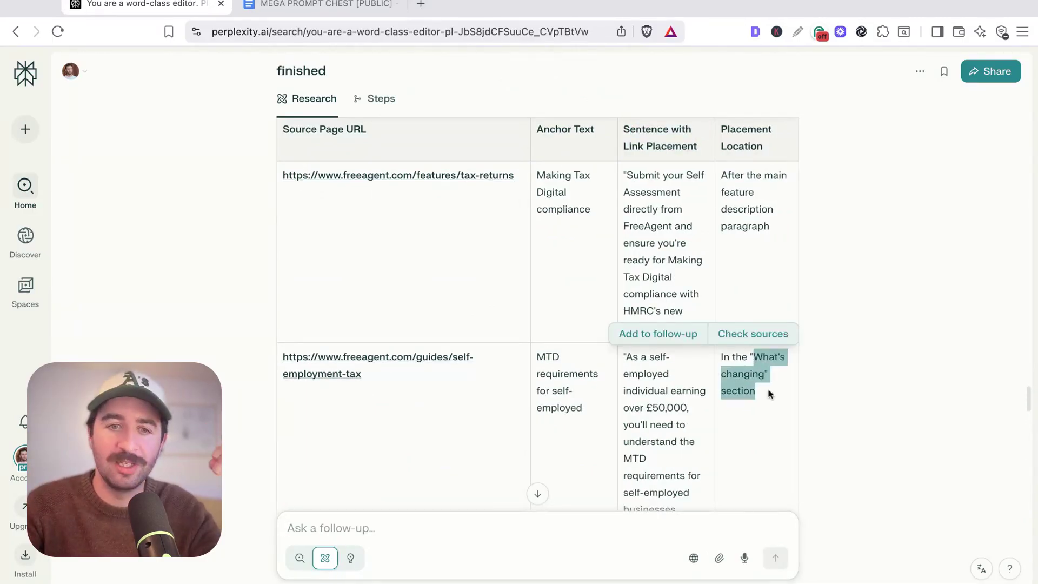
pyautogui.scroll(-3, 479, 338)
pyautogui.click(559, 306)
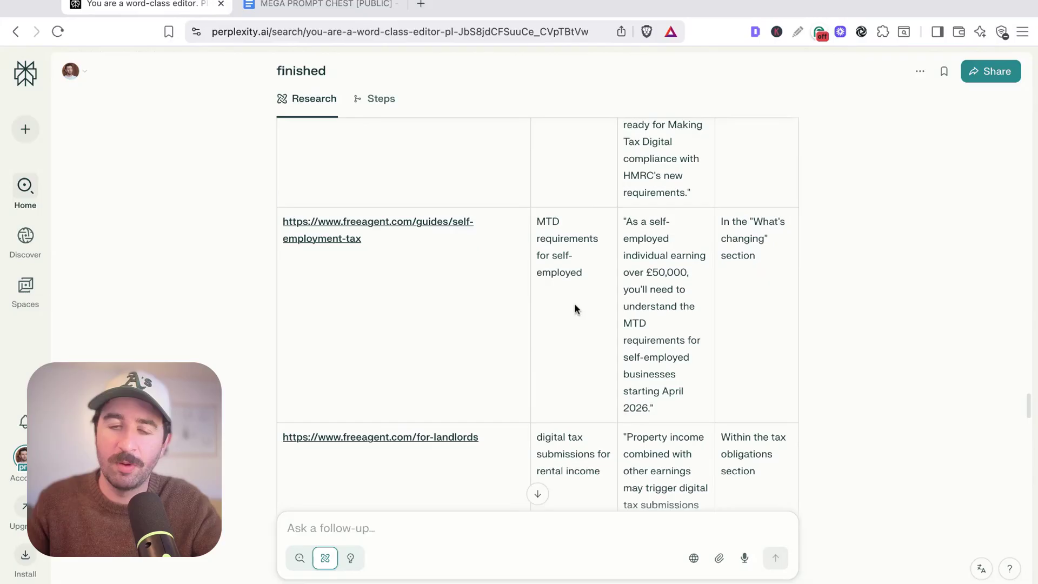
pyautogui.moveTo(726, 238); pyautogui.dragTo(749, 257)
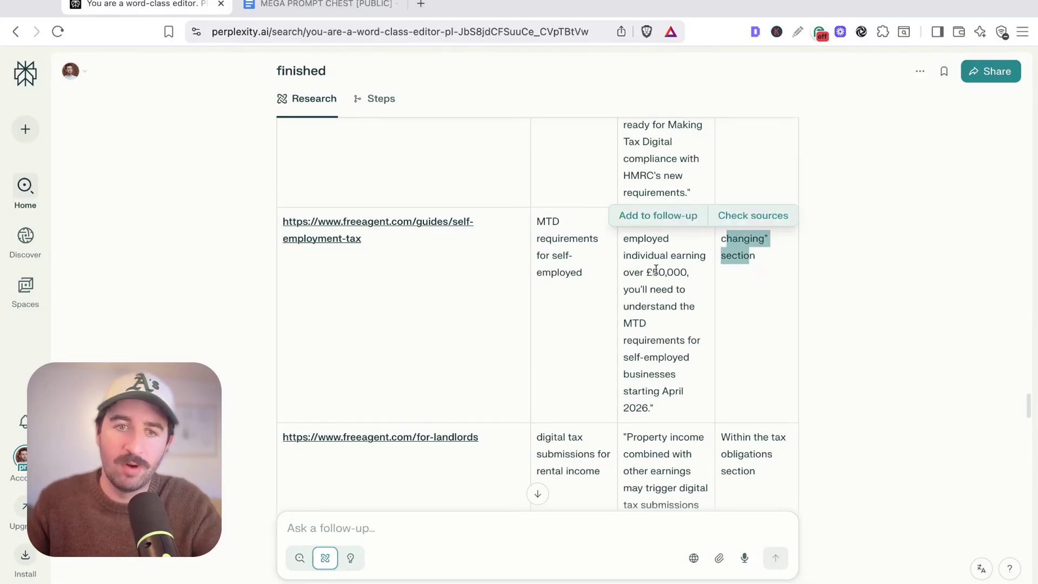
pyautogui.moveTo(637, 262); pyautogui.dragTo(679, 385)
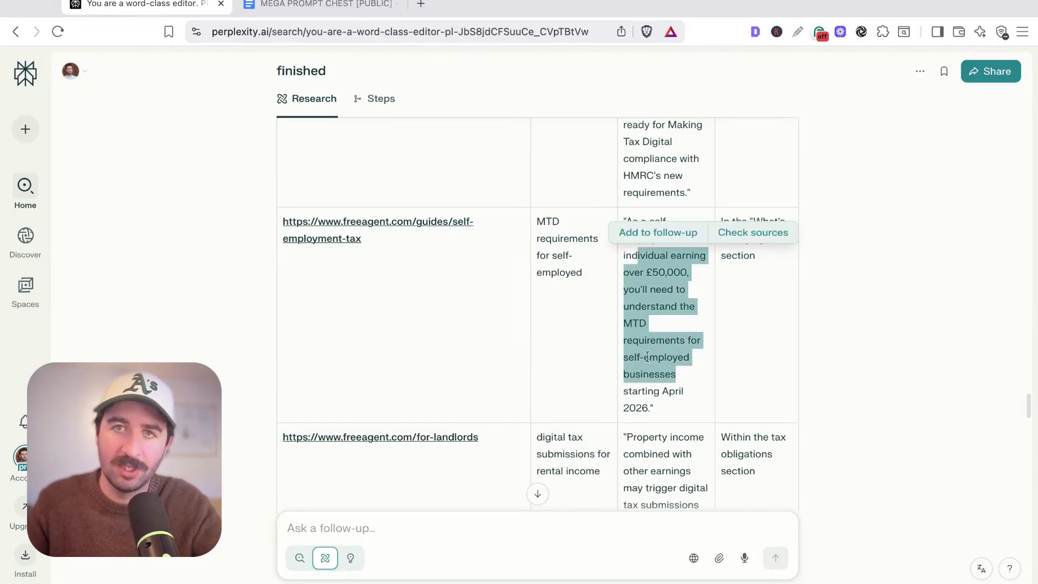
pyautogui.click(569, 351)
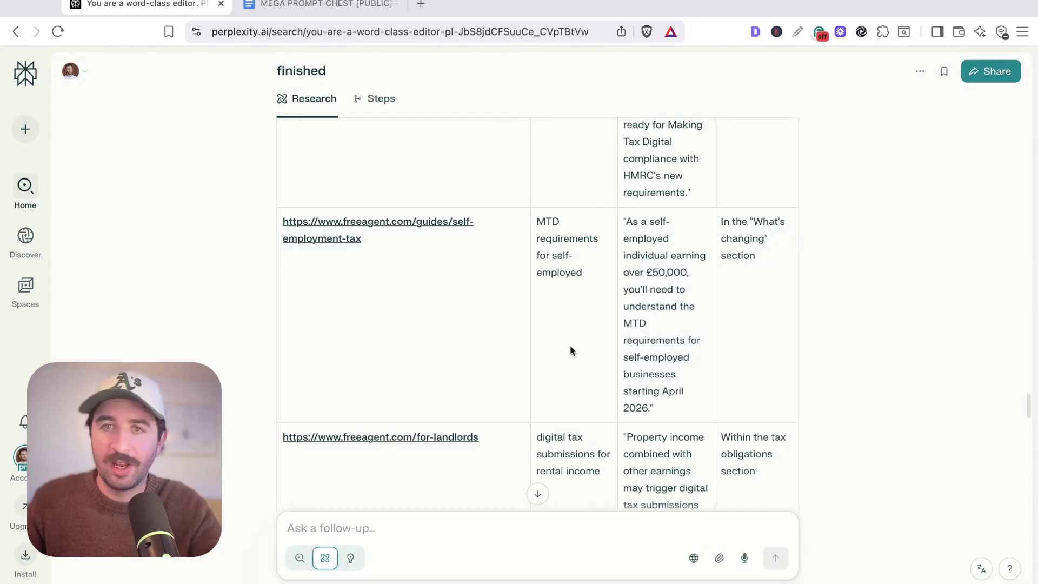